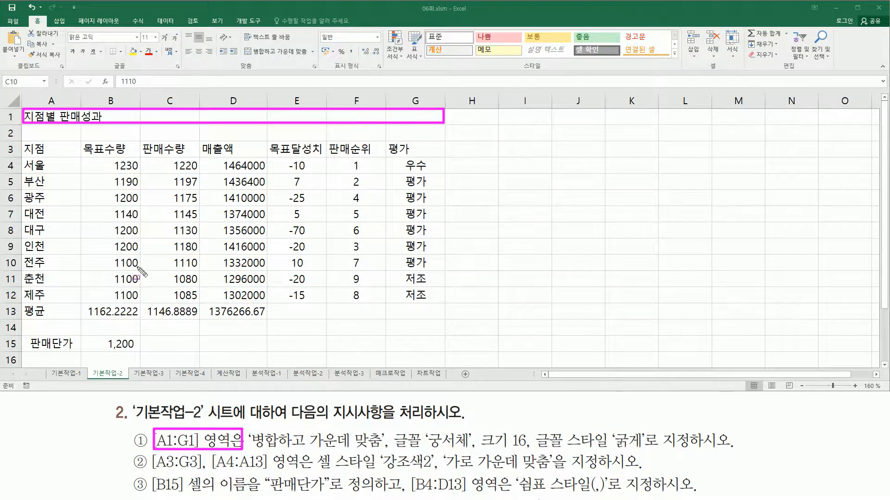
pyautogui.moveTo(254, 452); pyautogui.dragTo(649, 455)
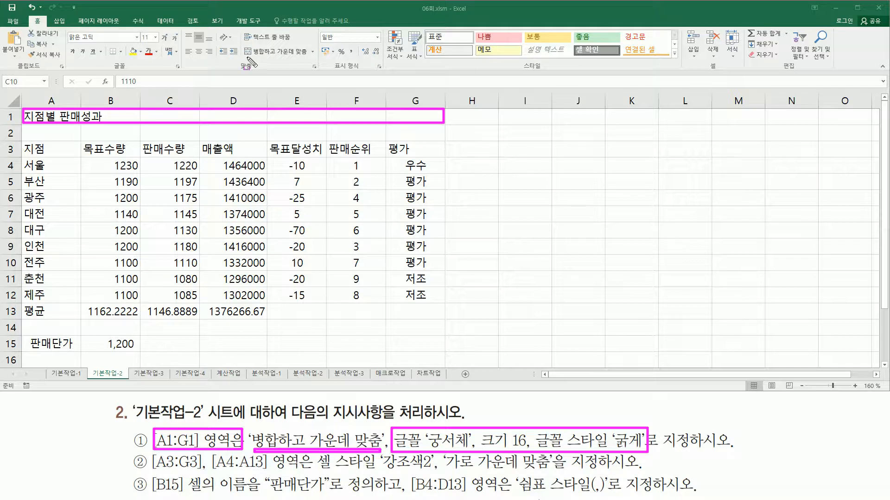
pyautogui.moveTo(234, 61)
pyautogui.mouseDown()
pyautogui.moveTo(258, 74)
pyautogui.moveTo(281, 56)
pyautogui.moveTo(310, 58)
pyautogui.mouseUp()
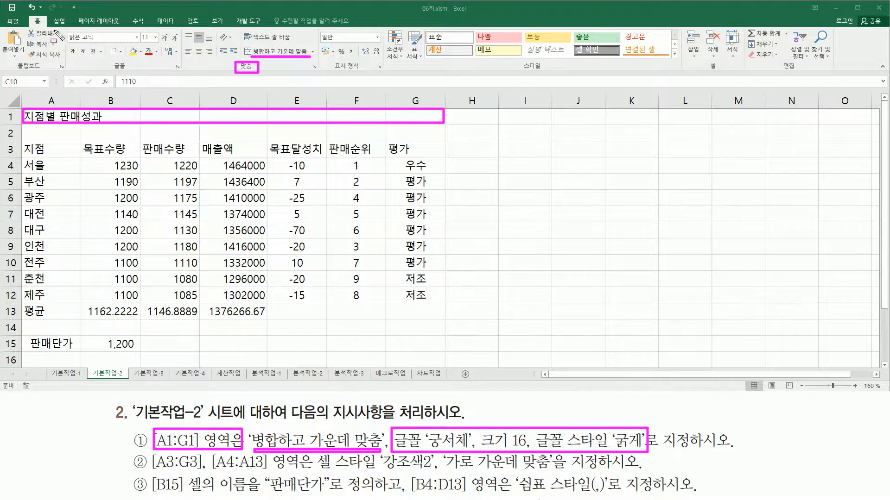
pyautogui.moveTo(66, 28); pyautogui.dragTo(188, 69)
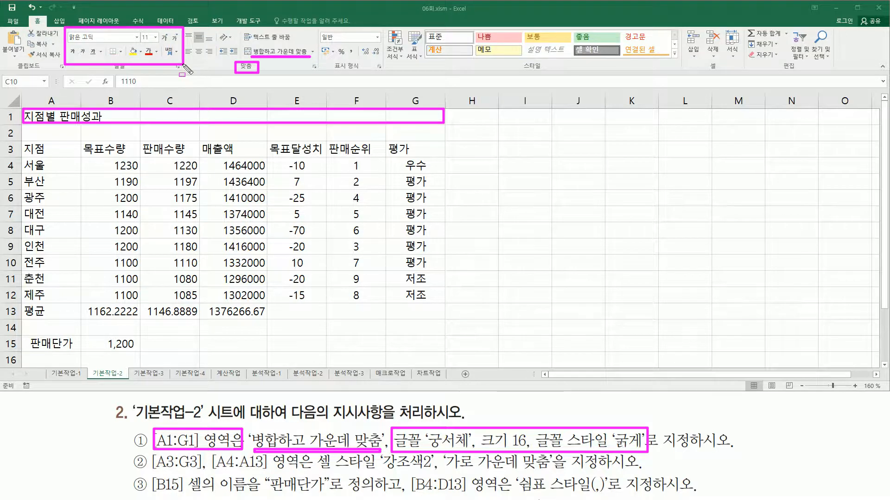
pyautogui.press('Escape')
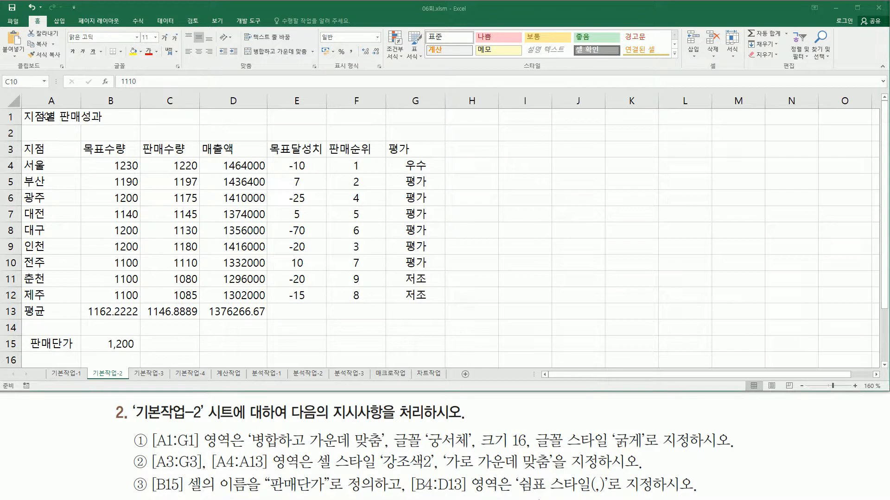
# Merge and center the title across cells A1:G1.
pyautogui.click(50, 116)
pyautogui.moveTo(50, 117); pyautogui.dragTo(388, 117)
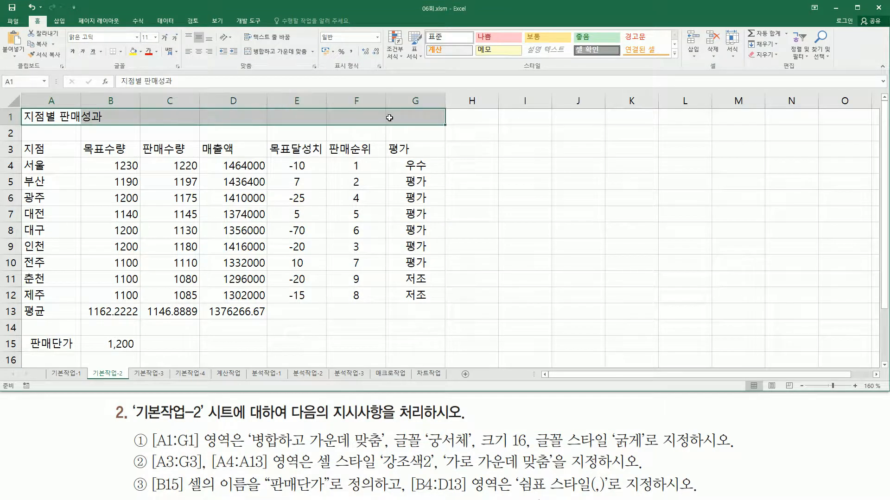
pyautogui.click(267, 50)
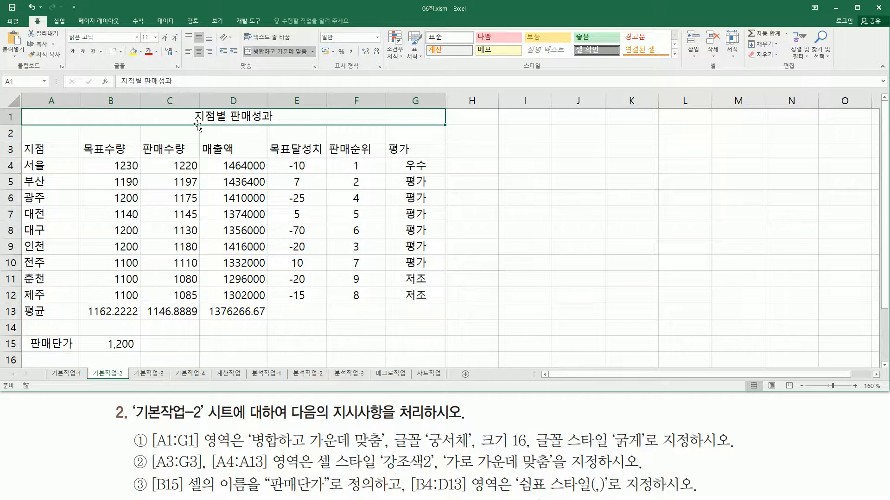
# Format the merged title in A1:G1 with the 궁서체 font at size 16 in bold.
pyautogui.click(138, 38)
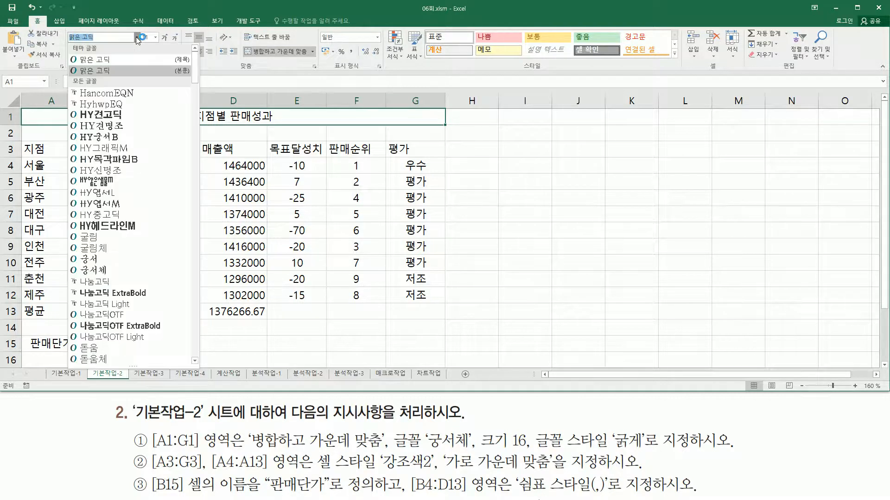
pyautogui.click(106, 272)
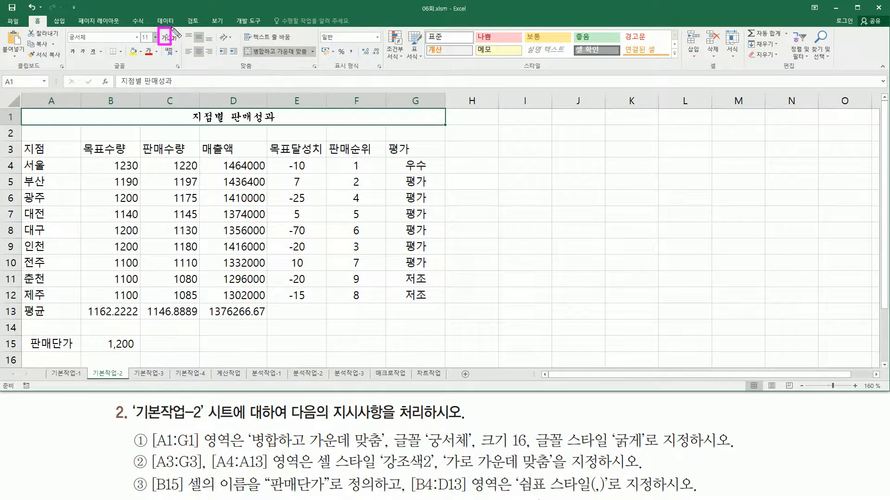
pyautogui.click(164, 37)
pyautogui.click(164, 38)
pyautogui.click(164, 37)
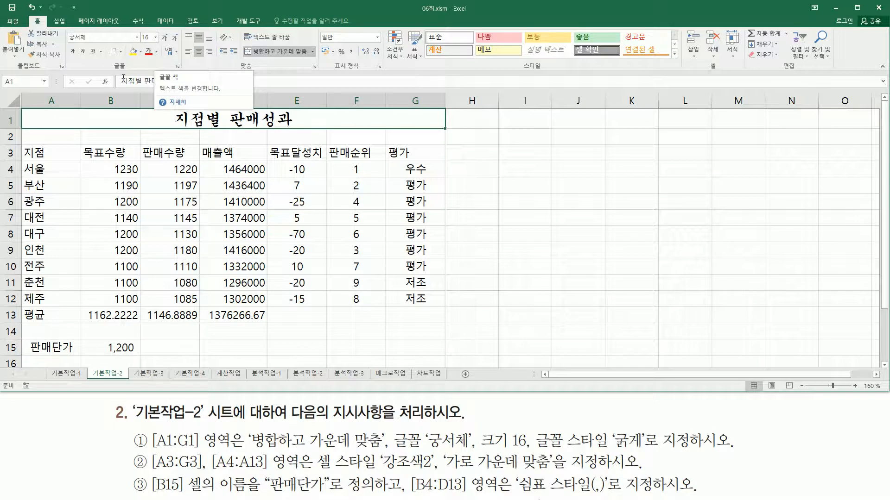
pyautogui.click(73, 52)
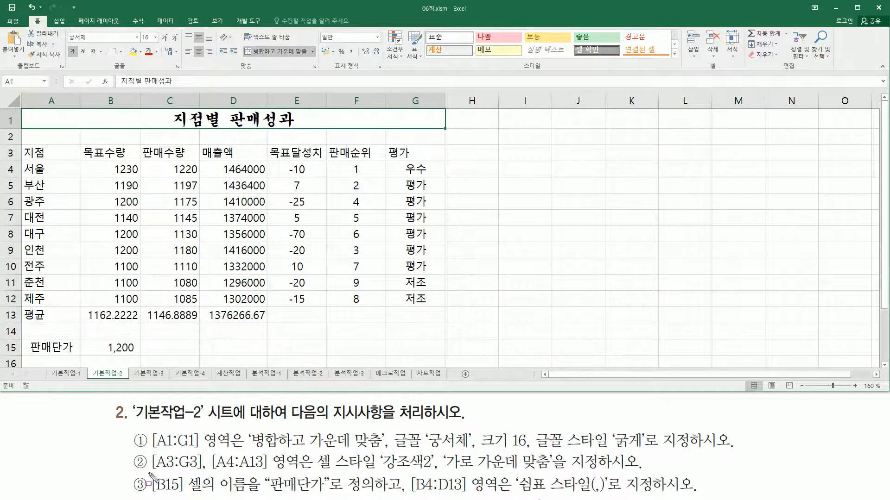
pyautogui.moveTo(148, 474); pyautogui.dragTo(205, 474)
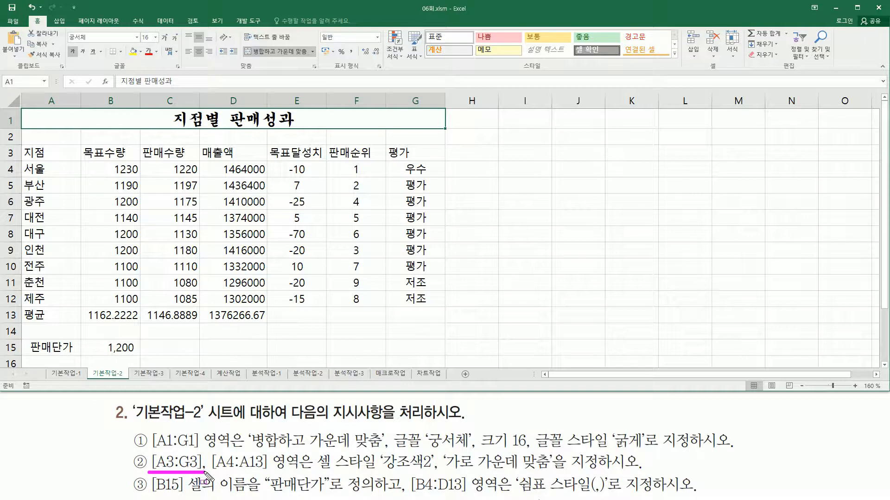
pyautogui.moveTo(21, 146); pyautogui.dragTo(440, 161)
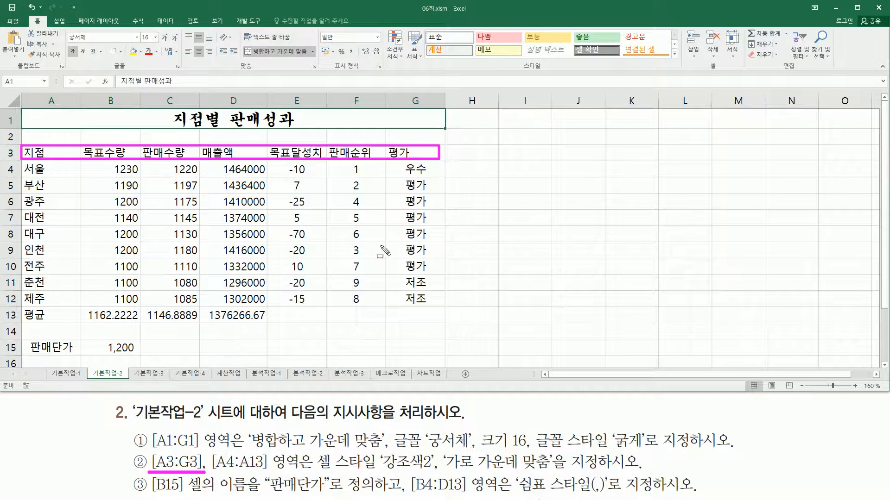
pyautogui.moveTo(212, 471); pyautogui.dragTo(268, 473)
pyautogui.moveTo(20, 162)
pyautogui.mouseDown()
pyautogui.moveTo(63, 284)
pyautogui.moveTo(65, 324)
pyautogui.mouseUp()
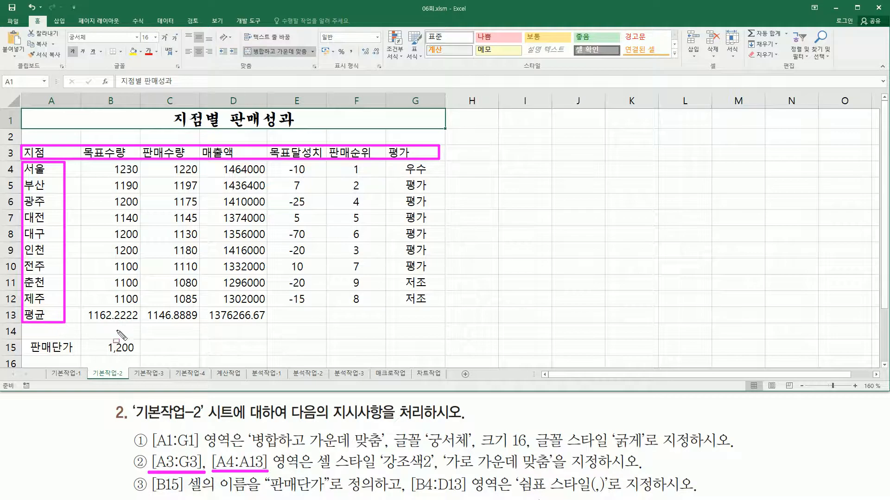
pyautogui.moveTo(313, 448)
pyautogui.mouseDown()
pyautogui.moveTo(367, 472)
pyautogui.moveTo(556, 473)
pyautogui.mouseUp()
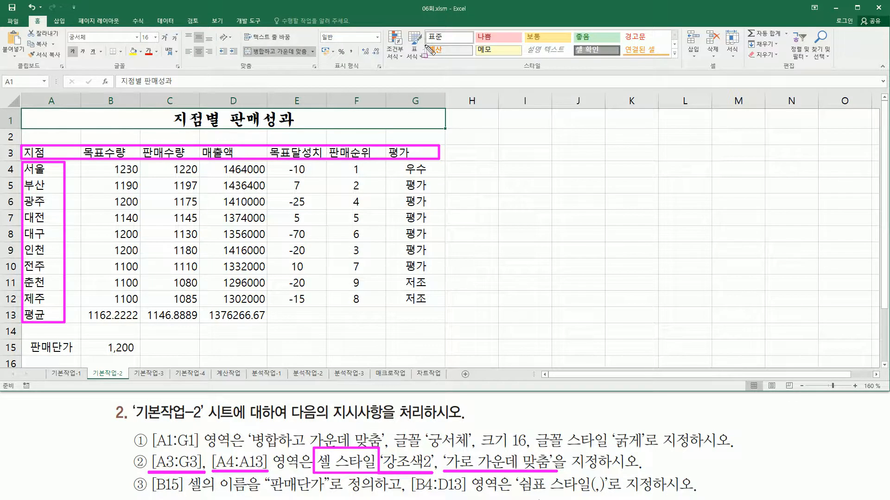
pyautogui.moveTo(424, 26)
pyautogui.mouseDown()
pyautogui.moveTo(431, 74)
pyautogui.moveTo(682, 59)
pyautogui.mouseUp()
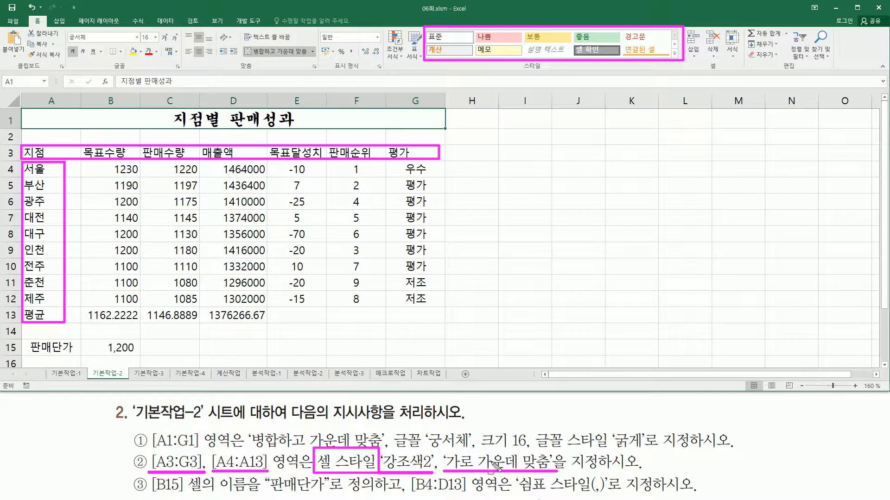
pyautogui.moveTo(181, 27); pyautogui.dragTo(220, 65)
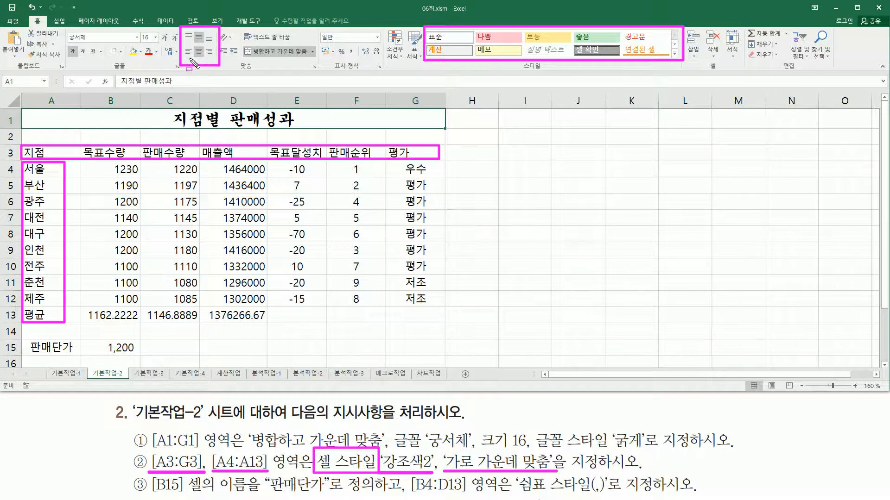
pyautogui.moveTo(185, 58)
pyautogui.mouseDown()
pyautogui.moveTo(213, 59)
pyautogui.moveTo(184, 44)
pyautogui.mouseUp()
pyautogui.moveTo(181, 26)
pyautogui.mouseDown()
pyautogui.moveTo(198, 48)
pyautogui.moveTo(216, 45)
pyautogui.mouseUp()
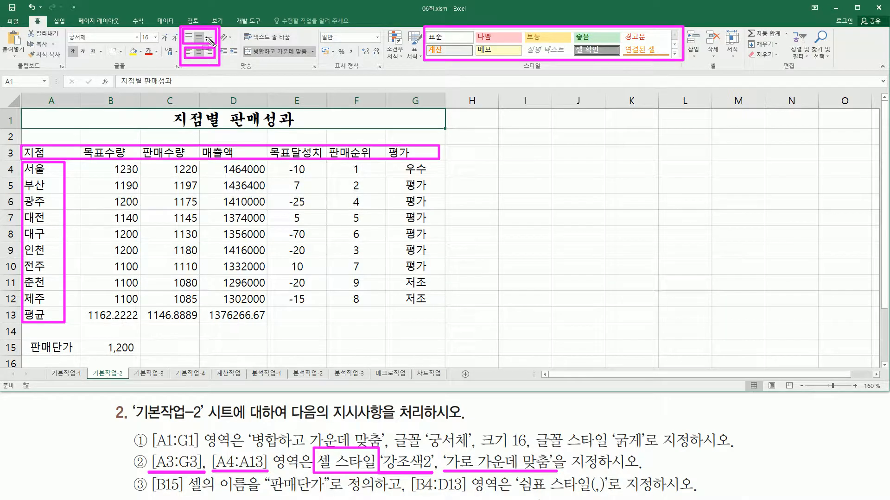
pyautogui.press('Escape')
pyautogui.moveTo(184, 60)
pyautogui.mouseDown()
pyautogui.moveTo(212, 57)
pyautogui.moveTo(203, 55)
pyautogui.mouseUp()
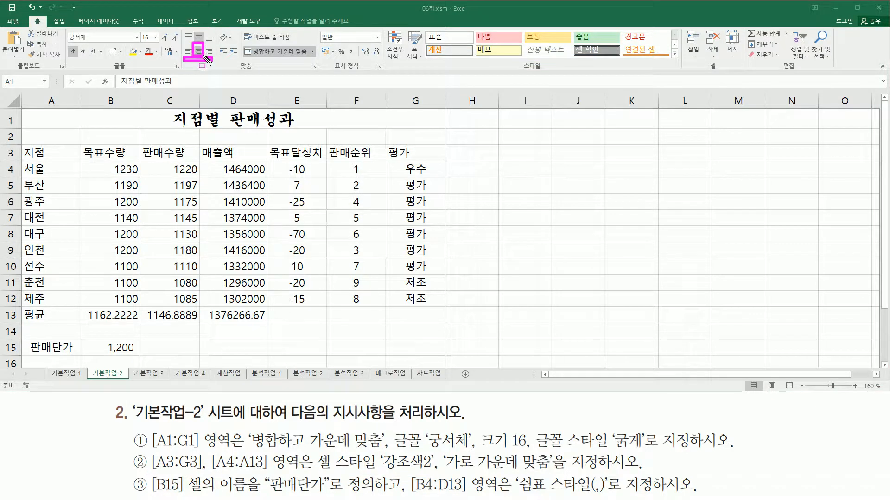
pyautogui.press('Escape')
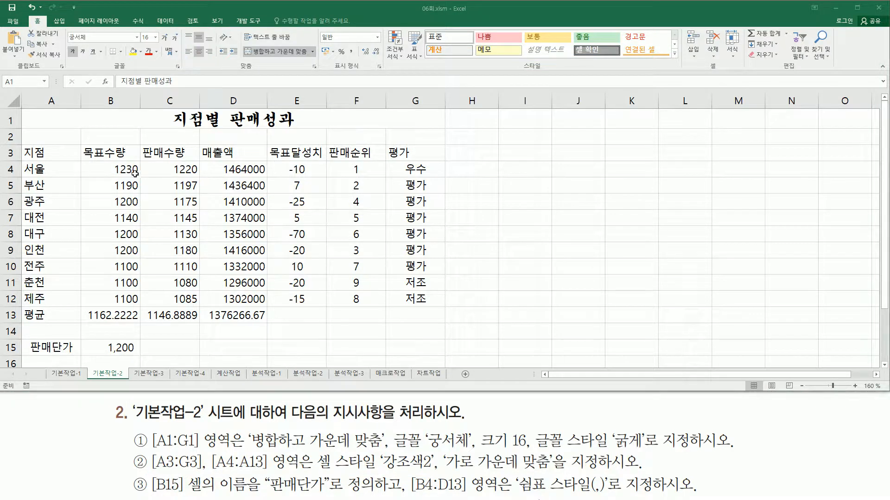
# Apply the 강조색2 cell style and horizontal center alignment to the ranges A3:G3 and A4:A13.
pyautogui.click(44, 153)
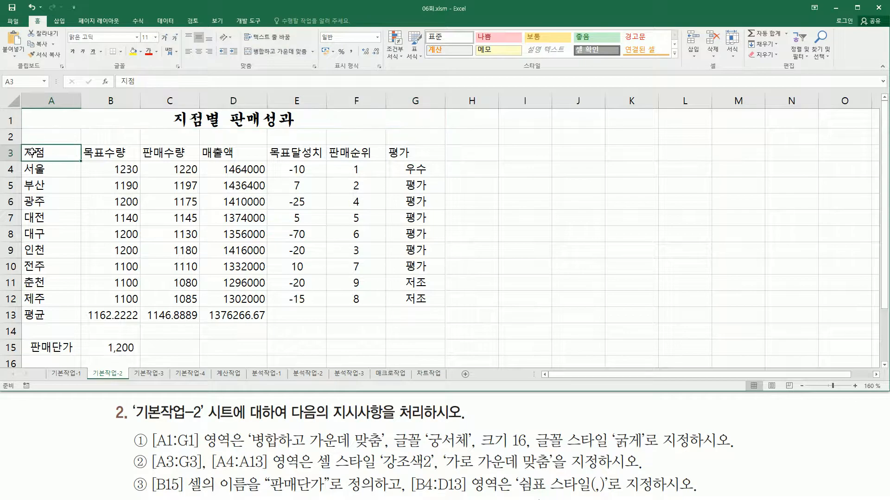
pyautogui.moveTo(28, 153); pyautogui.dragTo(421, 158)
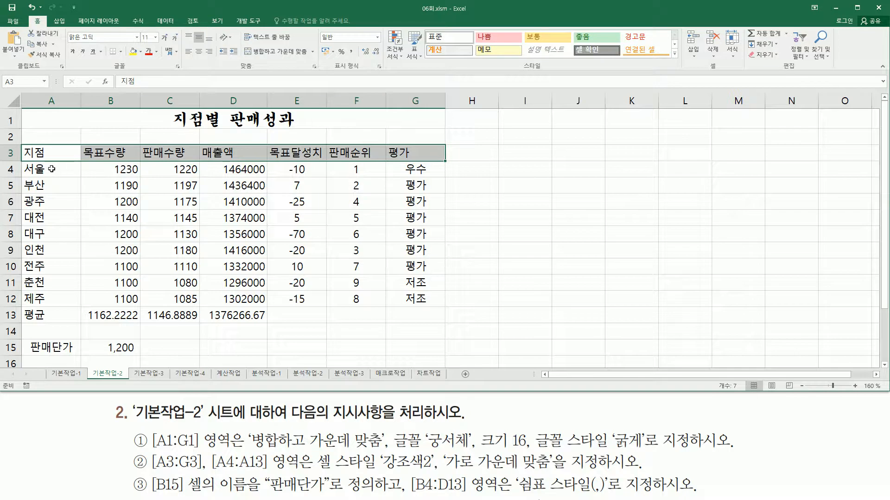
pyautogui.moveTo(52, 169); pyautogui.dragTo(58, 314)
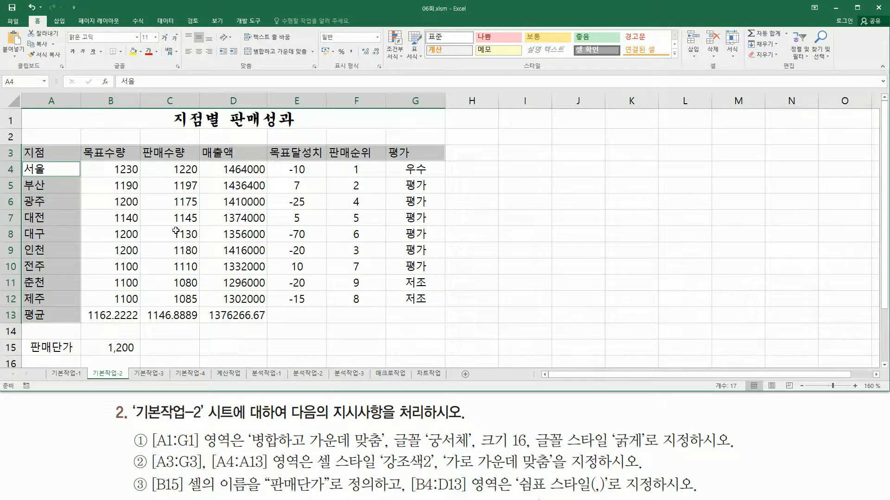
pyautogui.click(674, 54)
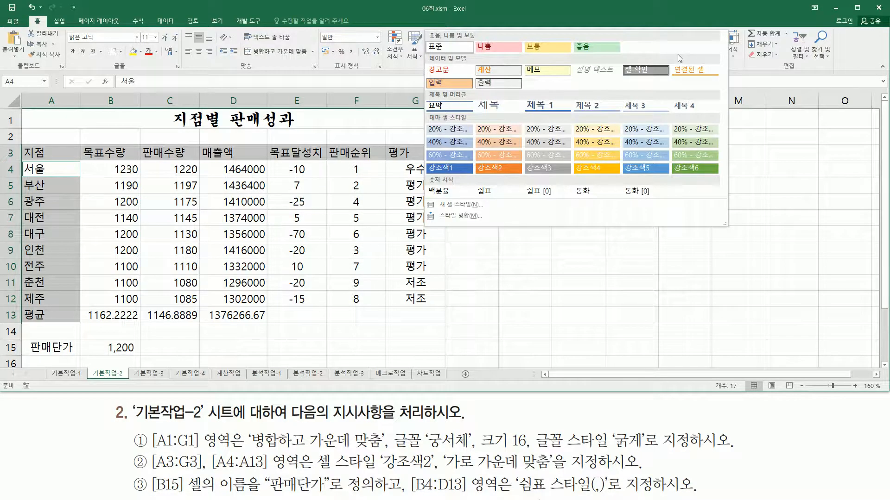
pyautogui.click(503, 170)
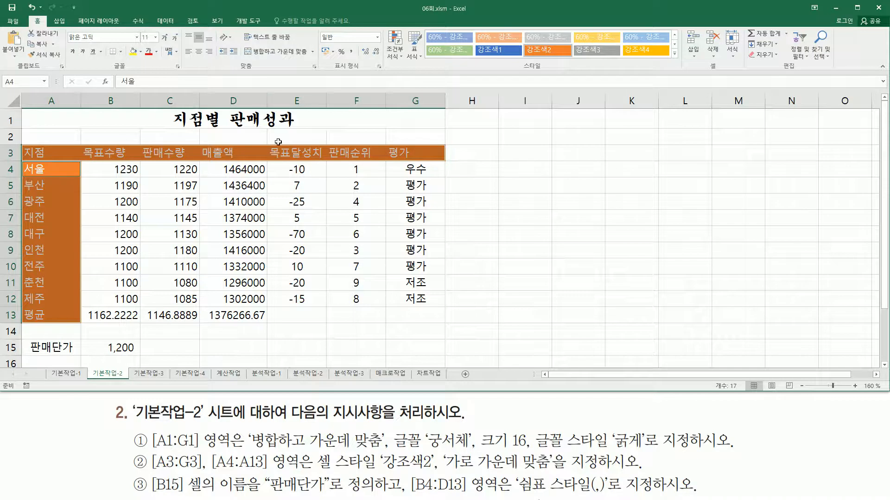
pyautogui.click(198, 52)
pyautogui.click(199, 52)
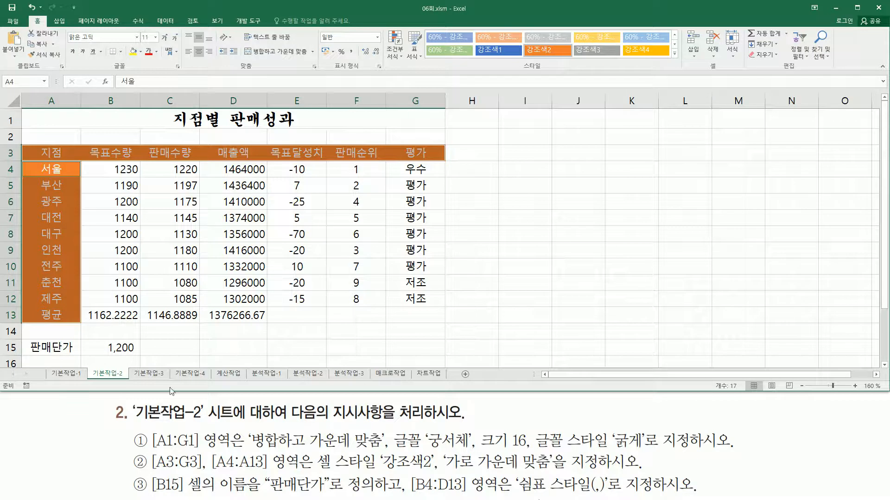
pyautogui.moveTo(156, 485); pyautogui.dragTo(206, 497)
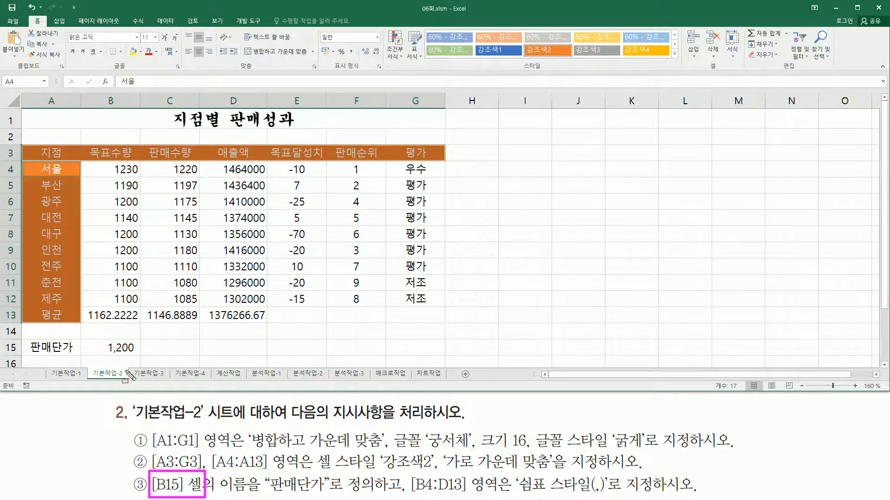
pyautogui.moveTo(98, 337)
pyautogui.mouseDown()
pyautogui.moveTo(114, 352)
pyautogui.moveTo(140, 355)
pyautogui.mouseUp()
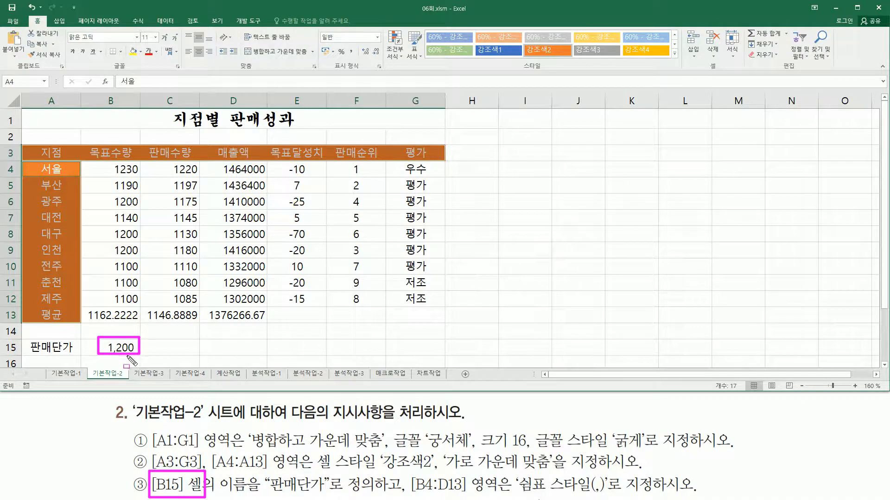
pyautogui.moveTo(269, 494); pyautogui.dragTo(327, 496)
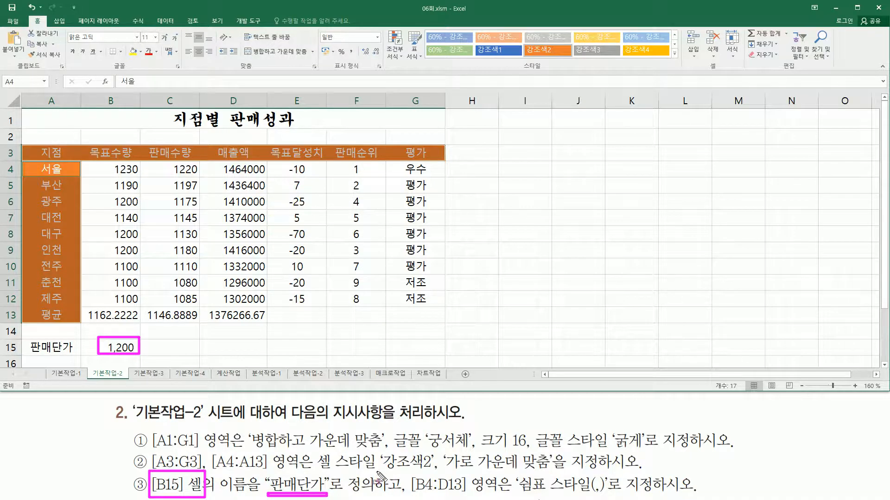
pyautogui.moveTo(373, 467); pyautogui.dragTo(374, 496)
pyautogui.press('Escape')
# Define the name 판매단가 for cell B15, and reselect the cell to check the name.
pyautogui.click(111, 348)
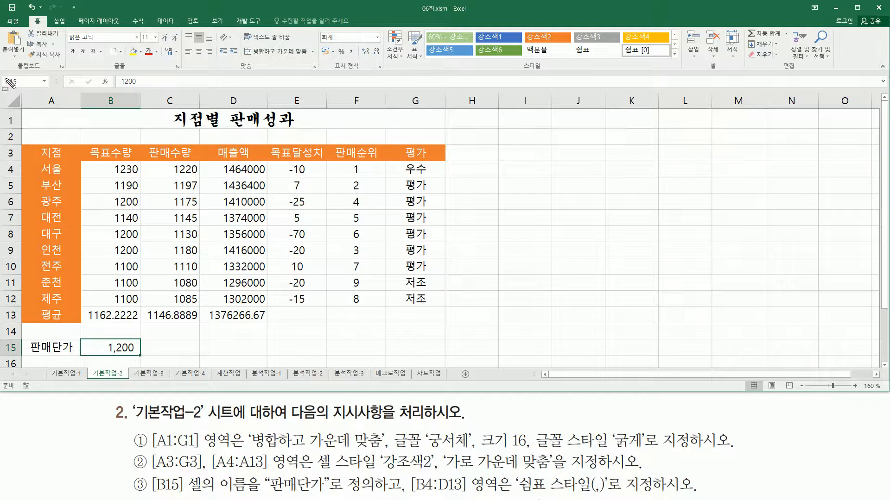
pyautogui.moveTo(2, 74); pyautogui.dragTo(49, 88)
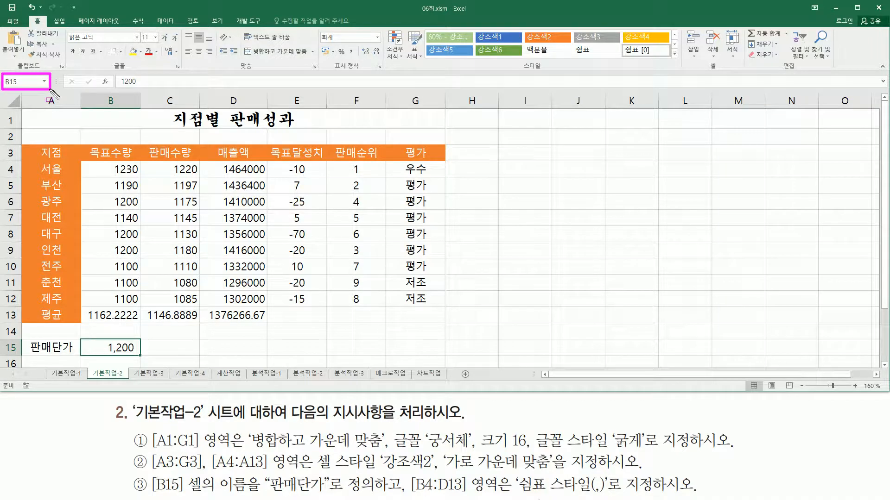
pyautogui.press('Escape')
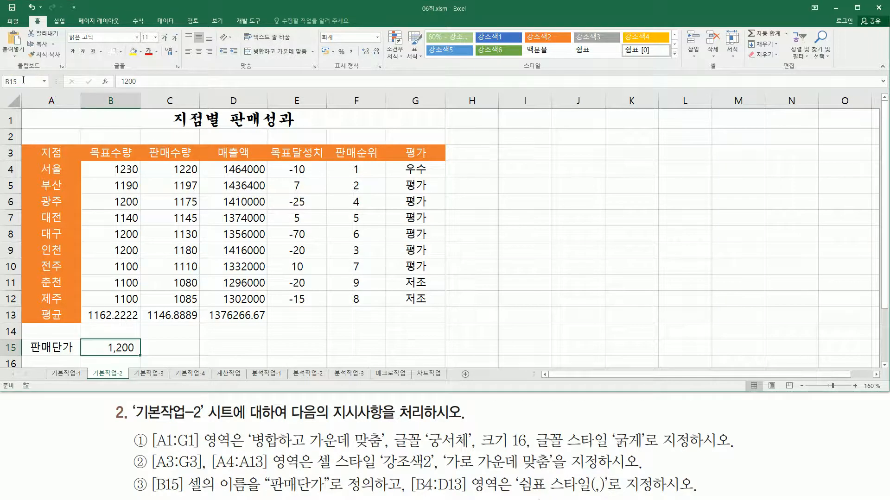
pyautogui.click(28, 84)
pyautogui.press('BackSpace')
pyautogui.write('파')
pyautogui.write('매단가')
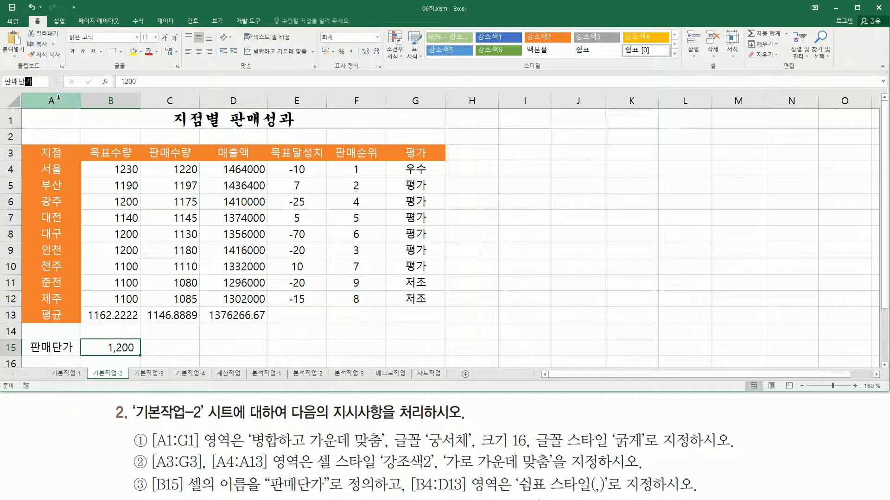
pyautogui.press('Return')
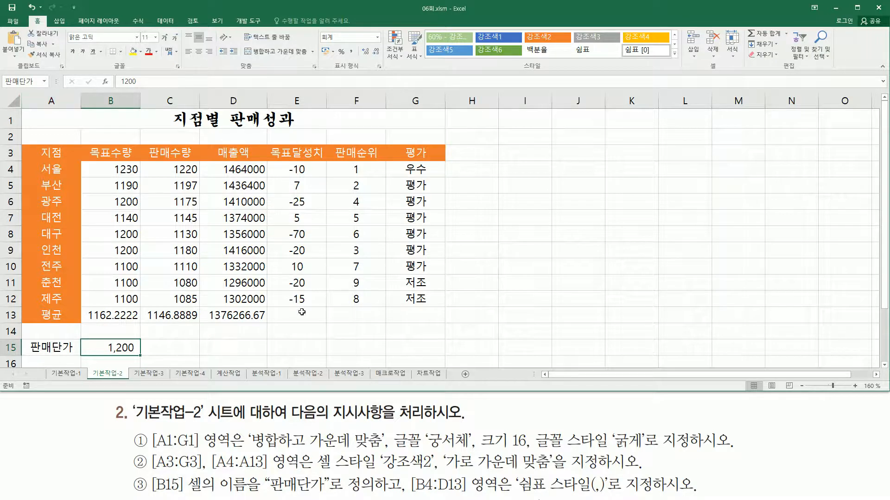
pyautogui.click(526, 301)
pyautogui.click(264, 288)
pyautogui.click(203, 338)
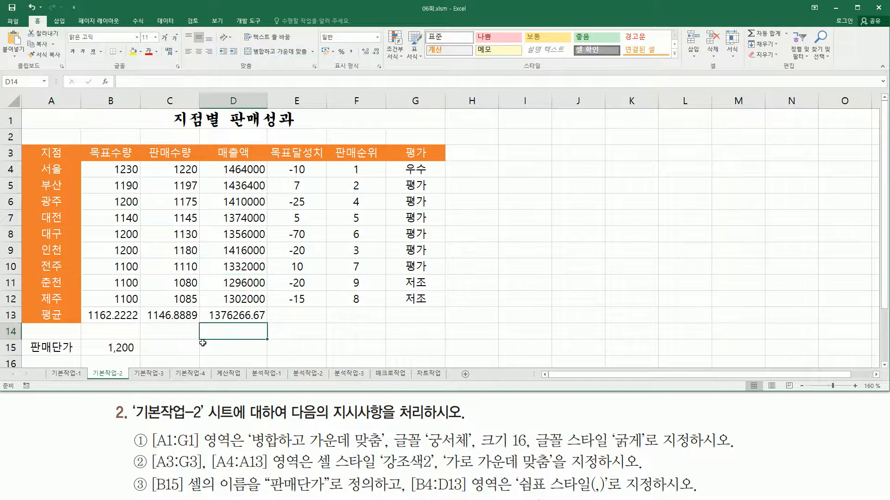
pyautogui.click(125, 349)
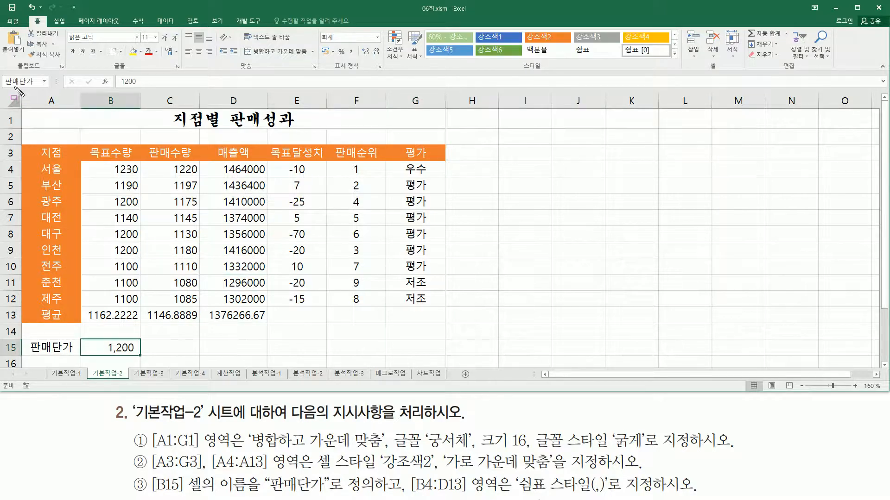
# Open the Name Manager to check the entry for the defined name 판매단가.
pyautogui.moveTo(4, 87); pyautogui.dragTo(38, 87)
pyautogui.moveTo(131, 13); pyautogui.dragTo(149, 30)
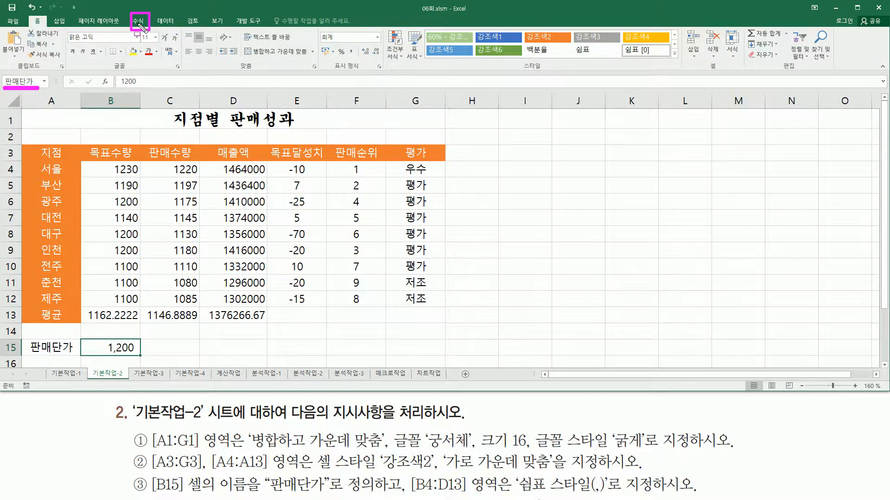
pyautogui.click(137, 22)
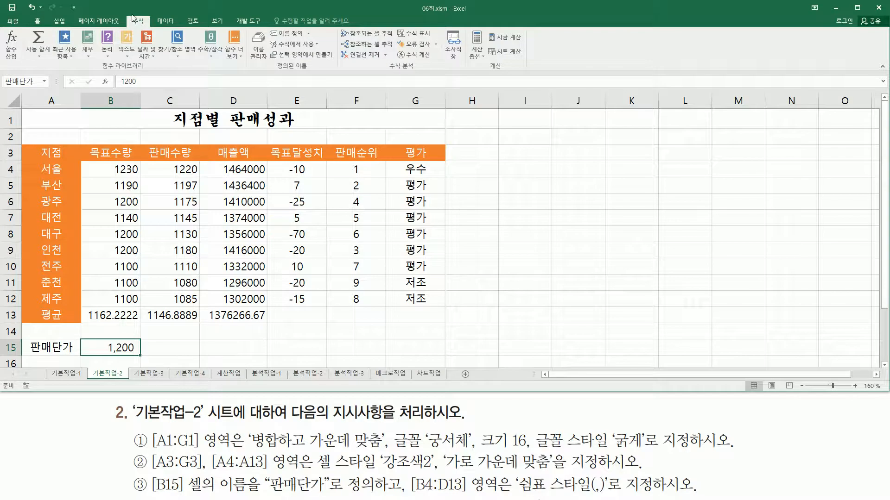
pyautogui.moveTo(271, 72)
pyautogui.mouseDown()
pyautogui.moveTo(315, 73)
pyautogui.moveTo(271, 62)
pyautogui.mouseUp()
pyautogui.moveTo(249, 29); pyautogui.dragTo(270, 61)
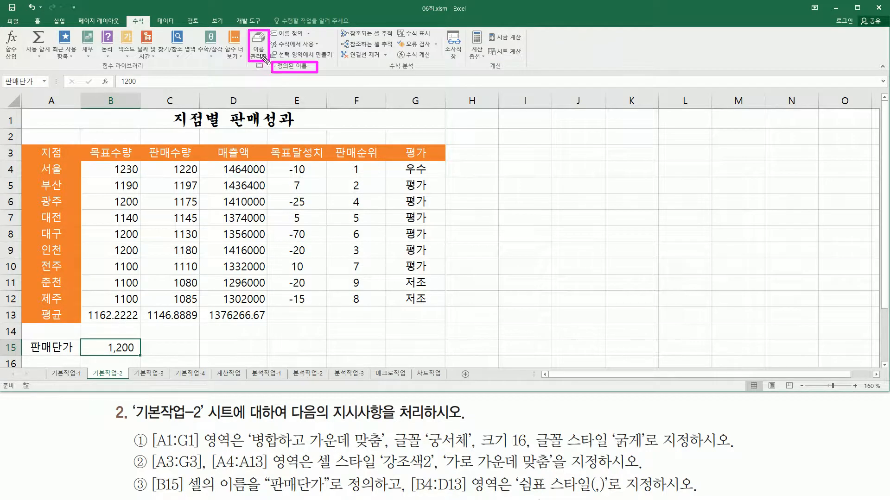
pyautogui.press('Escape')
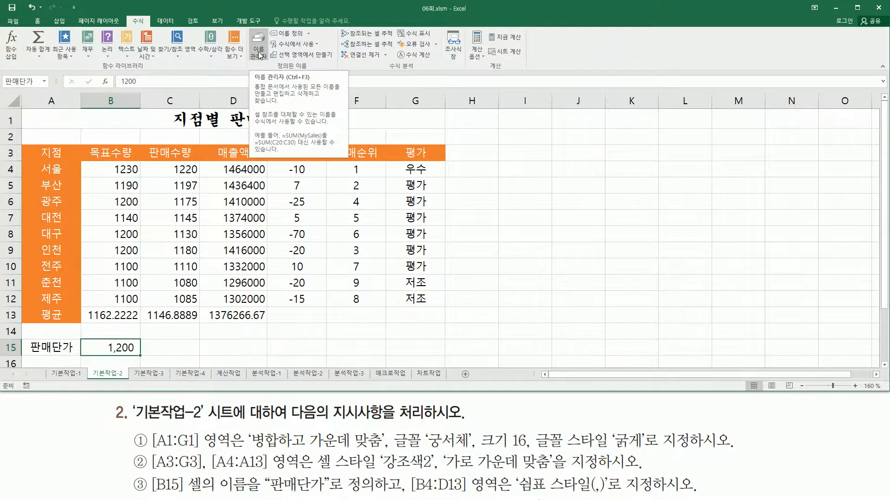
pyautogui.click(259, 54)
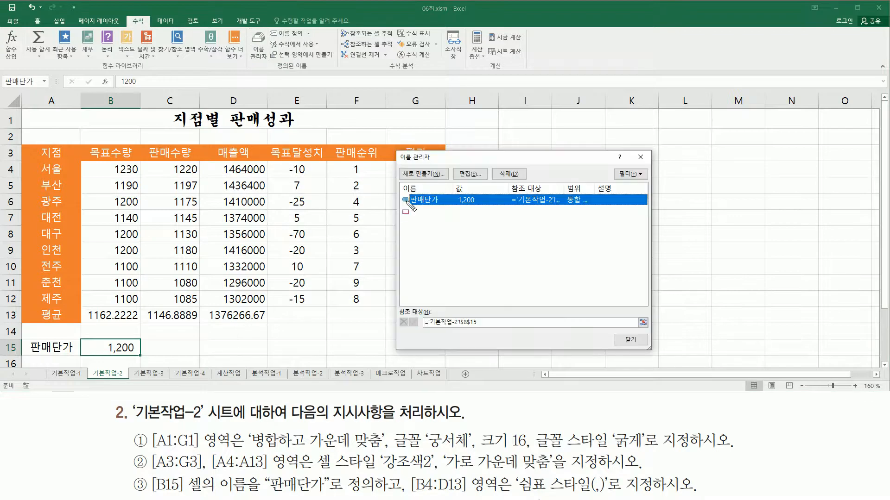
pyautogui.moveTo(401, 191); pyautogui.dragTo(442, 209)
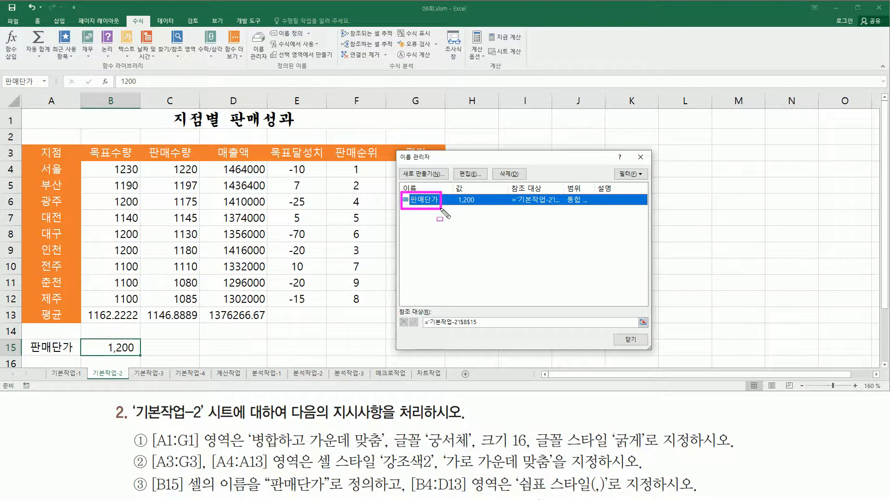
# Open the name 판매단가 for editing to review its definition, confirm it as is, and close the Name Manager.
pyautogui.moveTo(458, 166); pyautogui.dragTo(482, 181)
pyautogui.press('Escape')
pyautogui.click(476, 173)
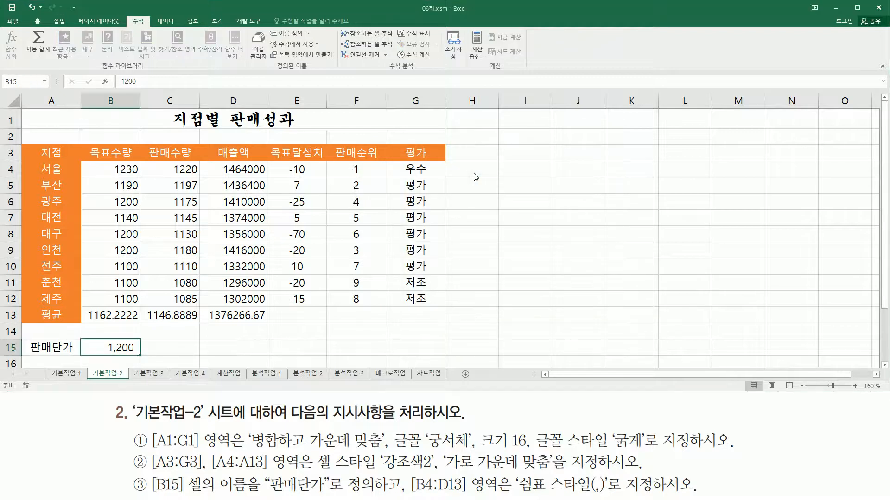
pyautogui.moveTo(454, 195)
pyautogui.mouseDown()
pyautogui.moveTo(583, 309)
pyautogui.moveTo(595, 307)
pyautogui.mouseUp()
pyautogui.moveTo(491, 212); pyautogui.dragTo(534, 229)
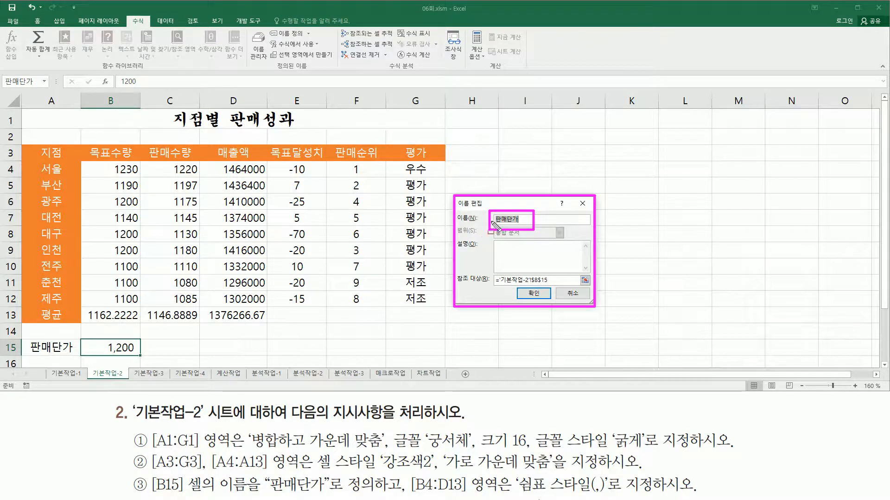
pyautogui.moveTo(525, 285); pyautogui.dragTo(551, 304)
pyautogui.press('Escape')
pyautogui.click(535, 295)
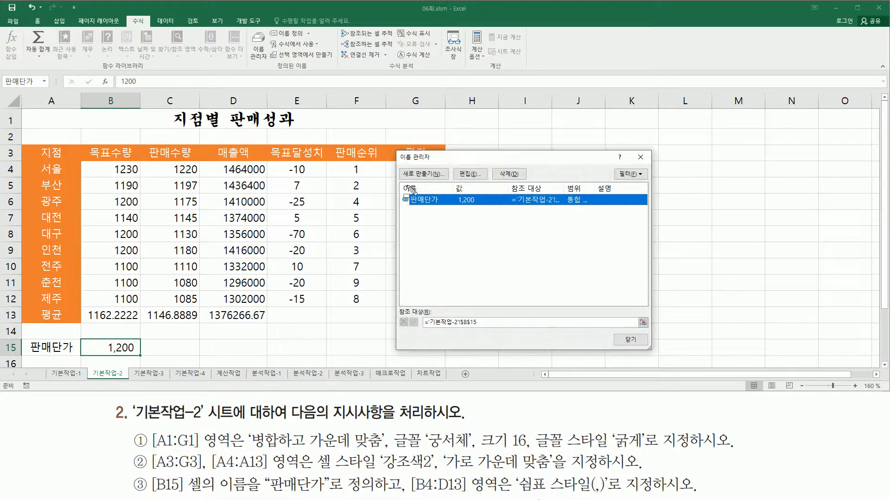
pyautogui.moveTo(406, 190); pyautogui.dragTo(441, 210)
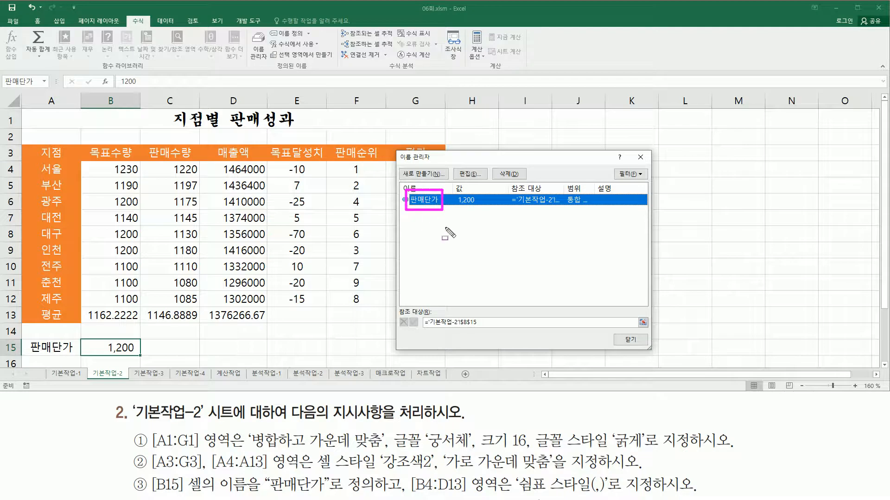
pyautogui.moveTo(610, 334); pyautogui.dragTo(651, 356)
pyautogui.press('Escape')
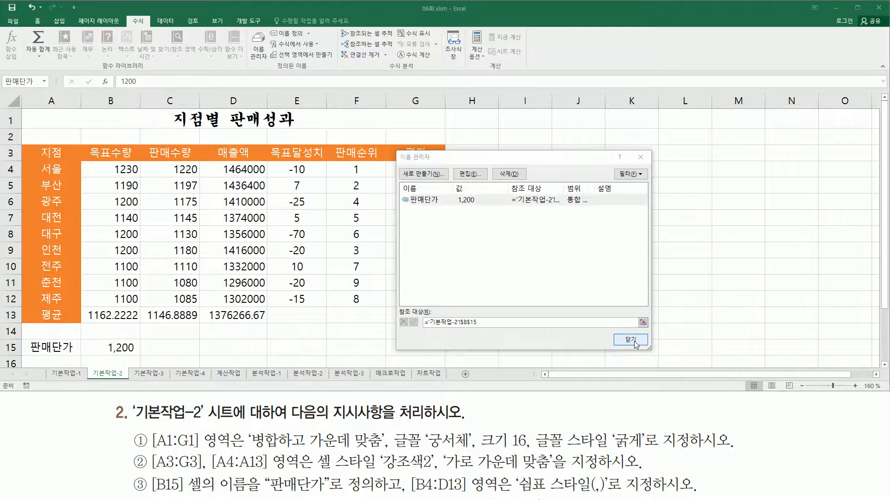
pyautogui.click(630, 340)
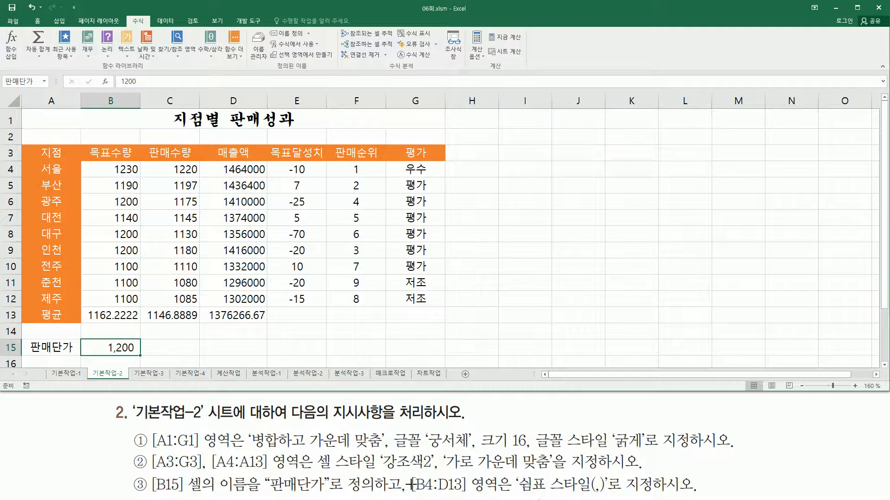
pyautogui.moveTo(404, 474)
pyautogui.mouseDown()
pyautogui.moveTo(405, 492)
pyautogui.moveTo(500, 494)
pyautogui.mouseUp()
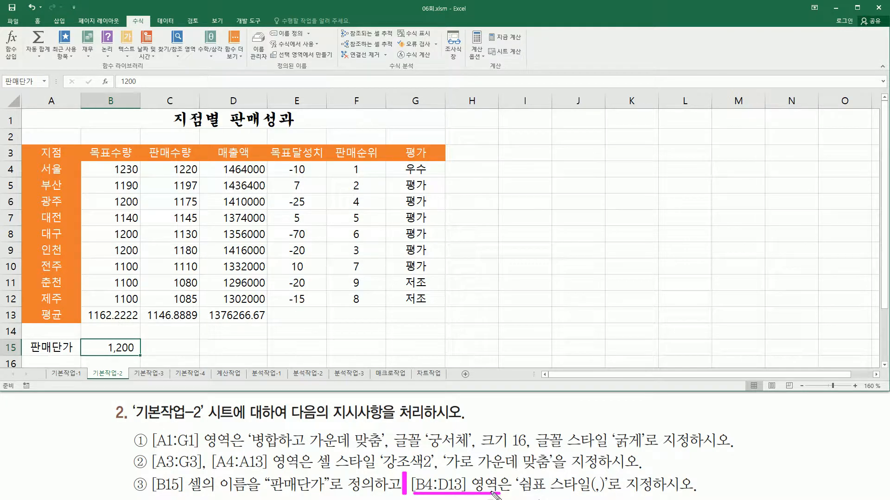
pyautogui.moveTo(100, 161)
pyautogui.mouseDown()
pyautogui.moveTo(111, 174)
pyautogui.moveTo(140, 177)
pyautogui.mouseUp()
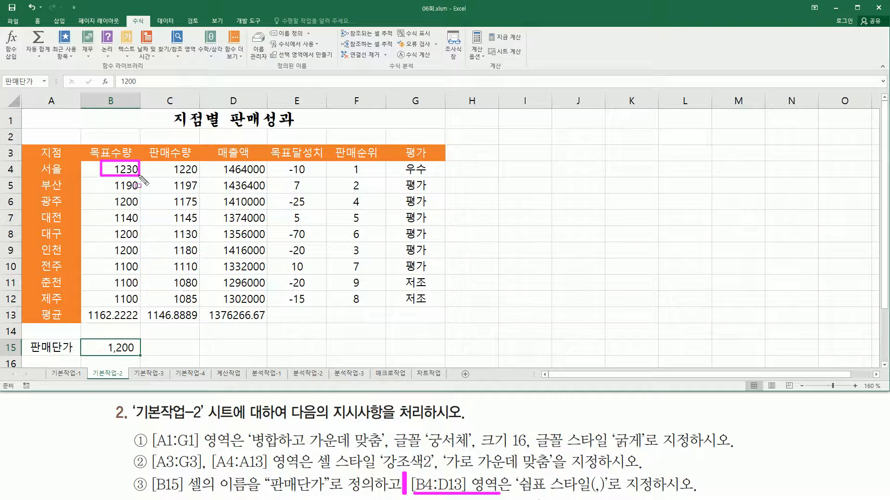
pyautogui.moveTo(140, 176)
pyautogui.mouseDown()
pyautogui.moveTo(141, 191)
pyautogui.moveTo(236, 264)
pyautogui.moveTo(265, 322)
pyautogui.mouseUp()
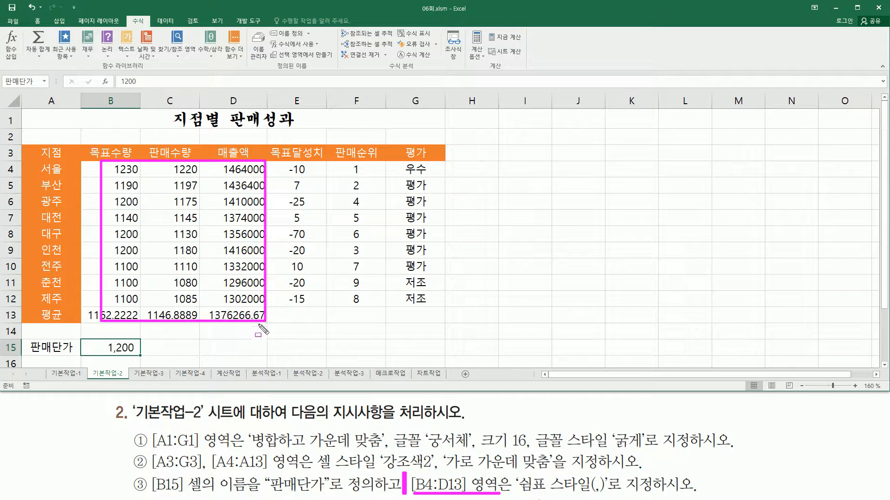
pyautogui.moveTo(516, 473)
pyautogui.mouseDown()
pyautogui.moveTo(520, 494)
pyautogui.moveTo(612, 497)
pyautogui.mouseUp()
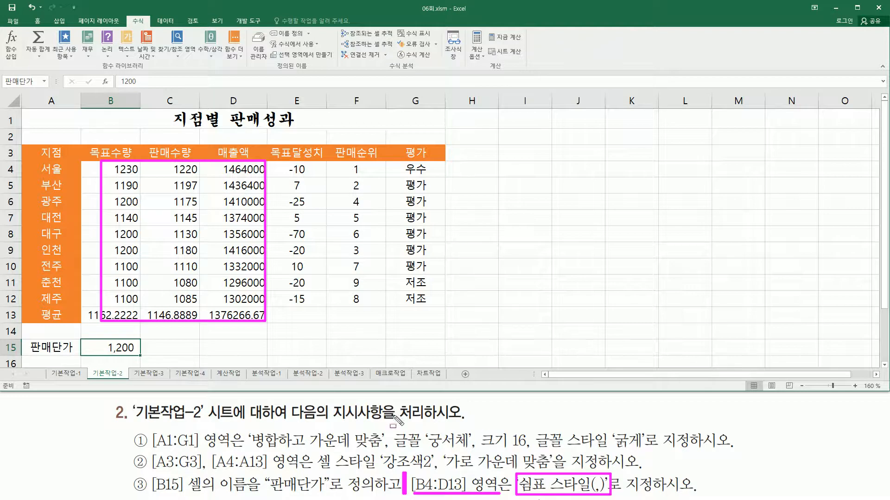
pyautogui.press('Escape')
# Apply the comma style (쉼표 스타일) to the range B4:D13.
pyautogui.click(114, 170)
pyautogui.moveTo(114, 170); pyautogui.dragTo(243, 320)
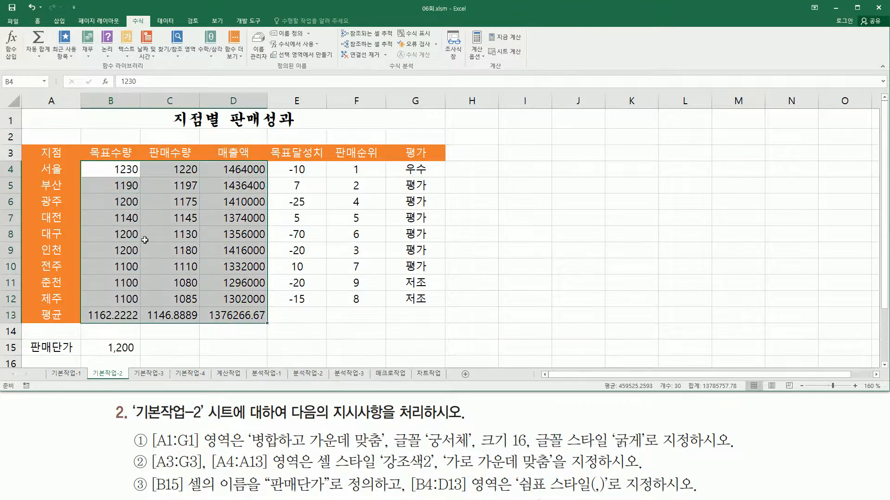
pyautogui.click(39, 20)
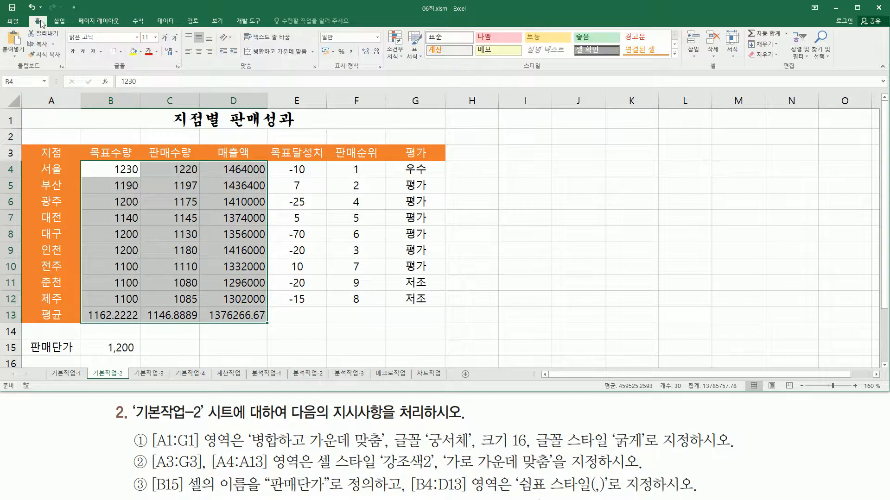
pyautogui.hotkey('ctrl', '2')
pyautogui.moveTo(327, 75)
pyautogui.mouseDown()
pyautogui.moveTo(362, 75)
pyautogui.moveTo(357, 57)
pyautogui.mouseUp()
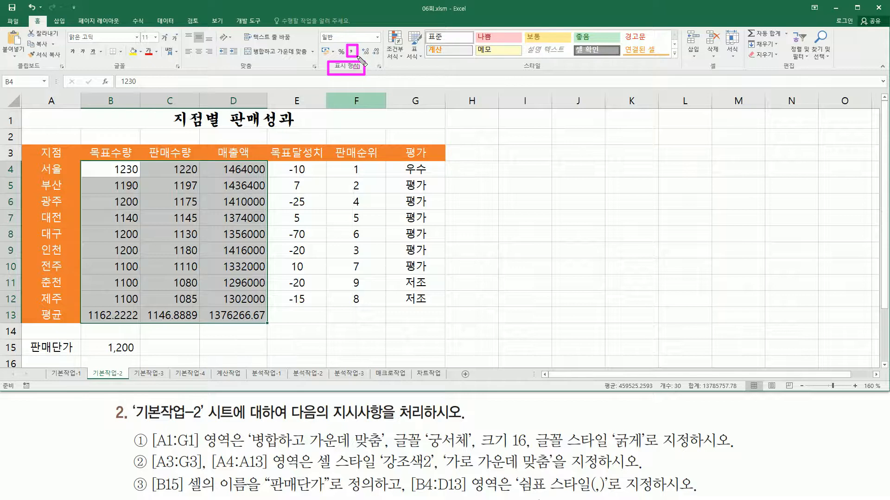
pyautogui.press('Escape')
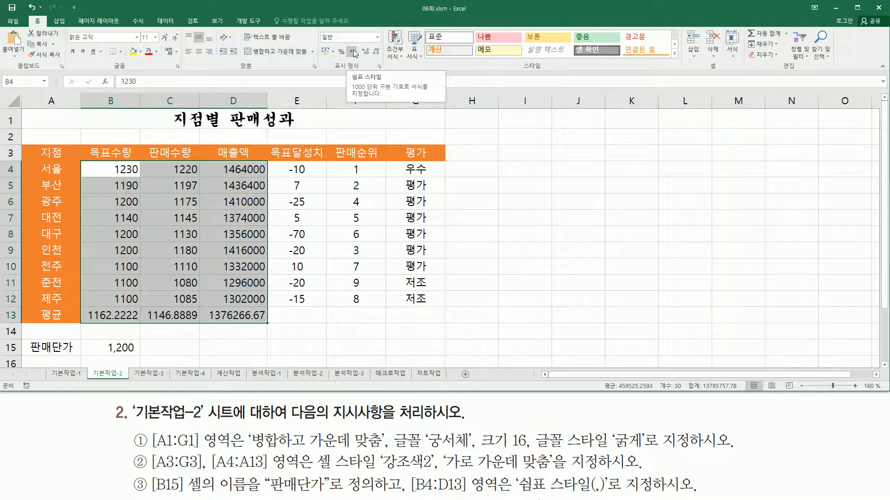
pyautogui.click(353, 49)
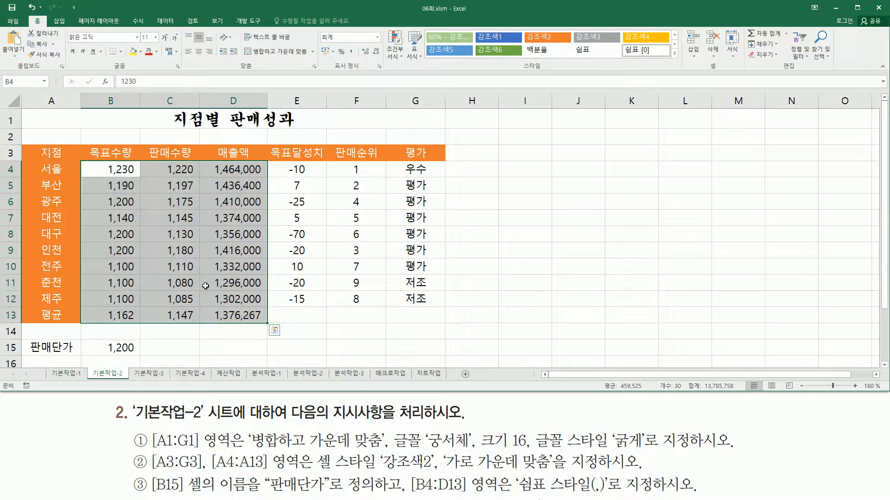
pyautogui.moveTo(154, 453)
pyautogui.mouseDown()
pyautogui.moveTo(241, 459)
pyautogui.moveTo(253, 452)
pyautogui.moveTo(253, 432)
pyautogui.mouseUp()
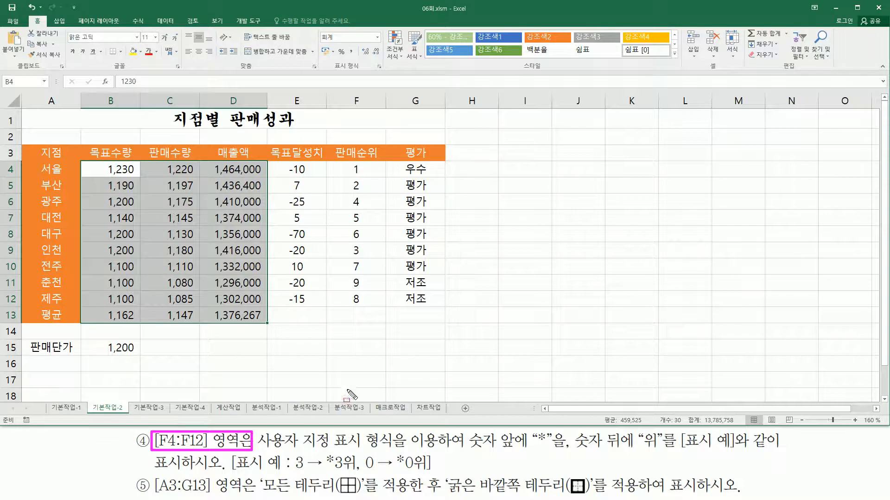
pyautogui.moveTo(339, 175)
pyautogui.mouseDown()
pyautogui.moveTo(378, 284)
pyautogui.moveTo(375, 309)
pyautogui.mouseUp()
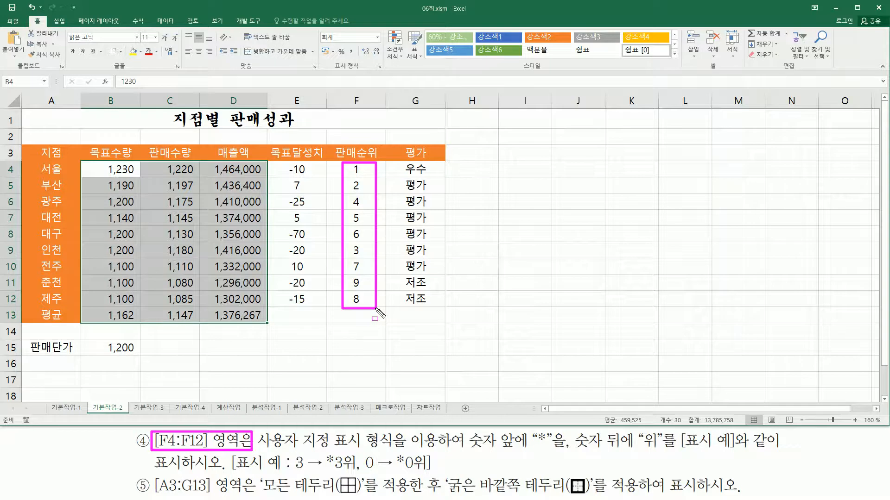
pyautogui.moveTo(255, 449); pyautogui.dragTo(393, 450)
pyautogui.moveTo(396, 453); pyautogui.dragTo(397, 449)
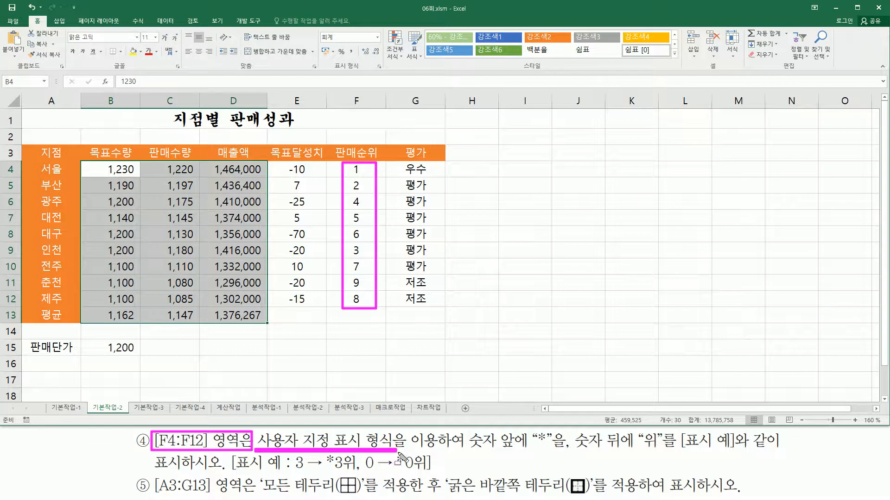
pyautogui.moveTo(533, 450); pyautogui.dragTo(553, 449)
pyautogui.moveTo(641, 450); pyautogui.dragTo(657, 450)
pyautogui.moveTo(293, 472); pyautogui.dragTo(343, 471)
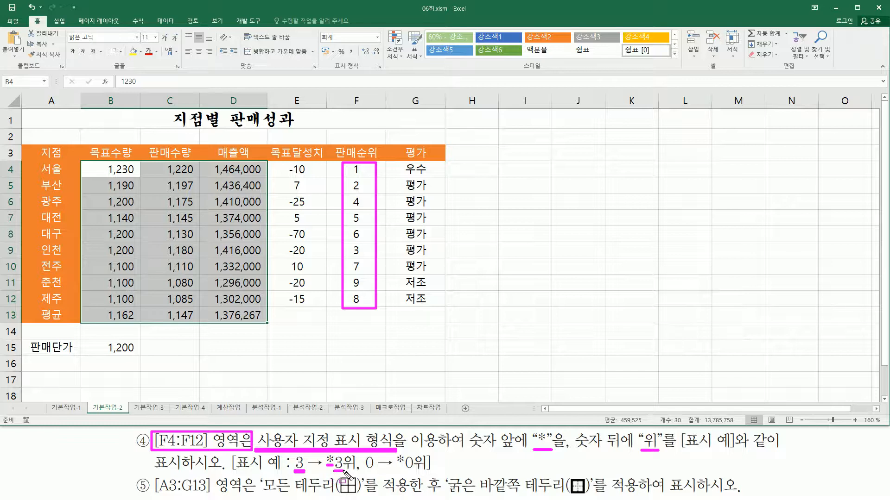
pyautogui.moveTo(344, 471); pyautogui.dragTo(356, 471)
pyautogui.moveTo(404, 470); pyautogui.dragTo(413, 470)
pyautogui.press('Escape')
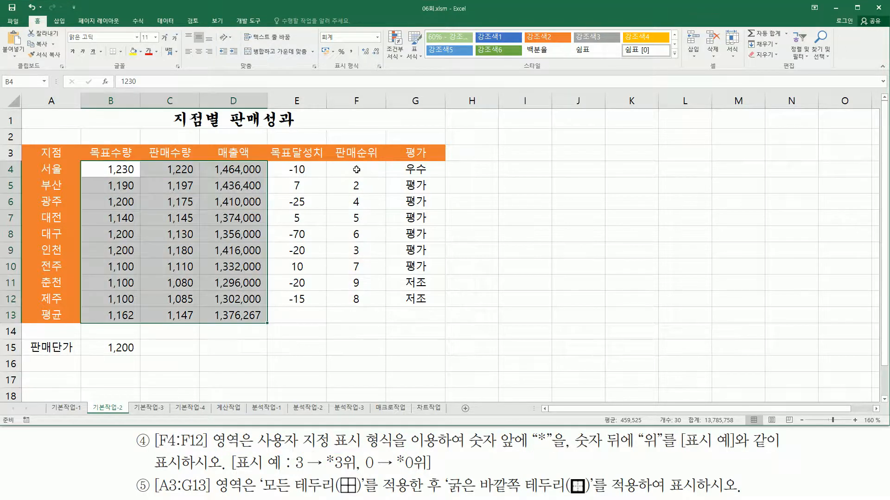
# Apply the custom number format "*"0"위" to the range F4:F12.
pyautogui.click(357, 169)
pyautogui.moveTo(357, 169); pyautogui.dragTo(356, 299)
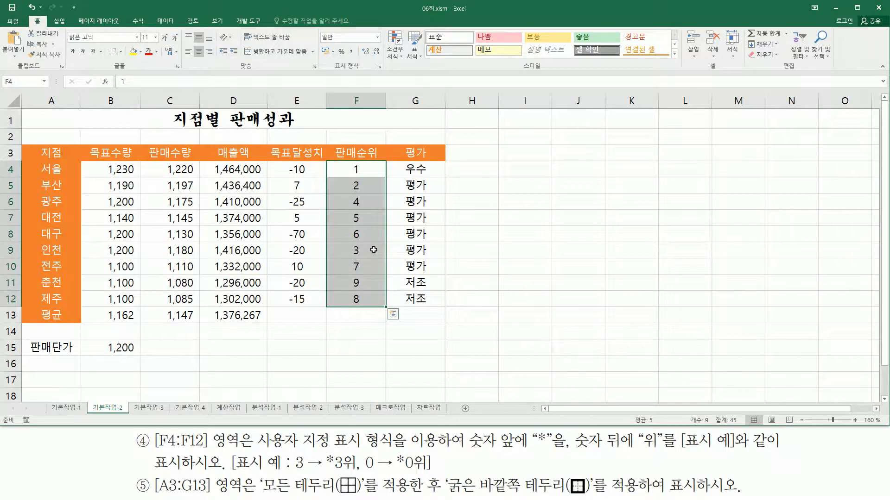
pyautogui.hotkey('ctrl', '1')
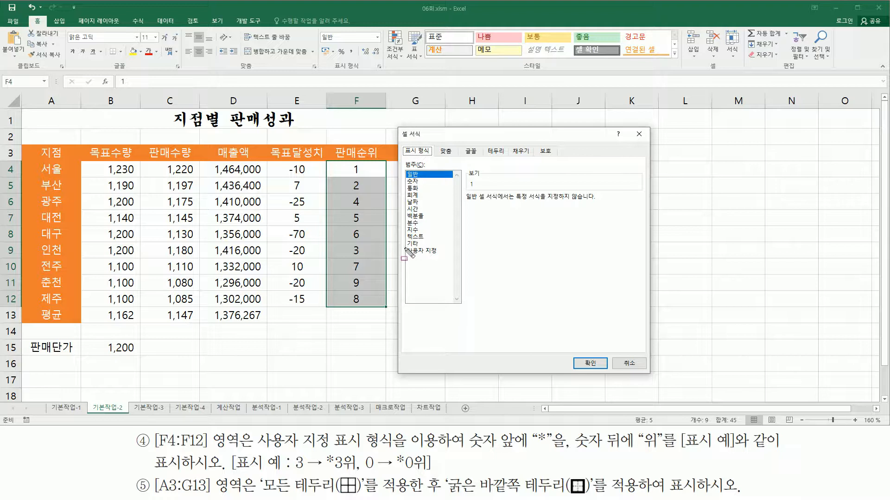
pyautogui.moveTo(403, 246); pyautogui.dragTo(451, 256)
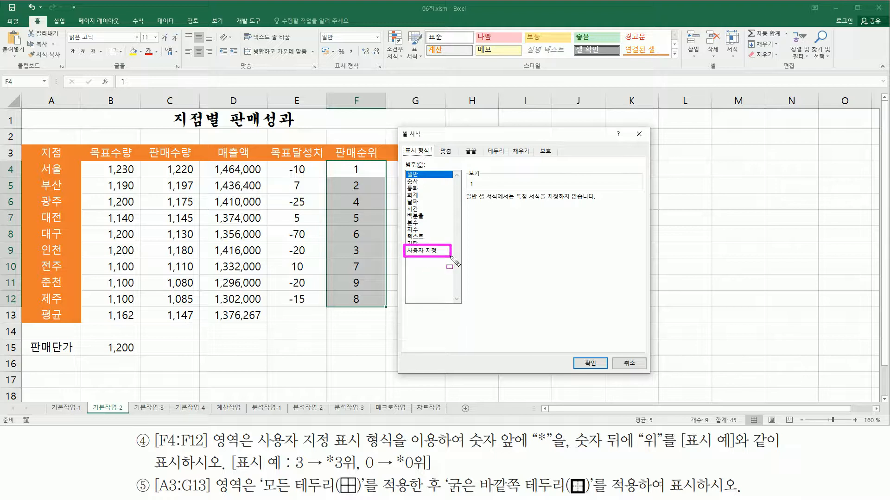
pyautogui.press('Escape')
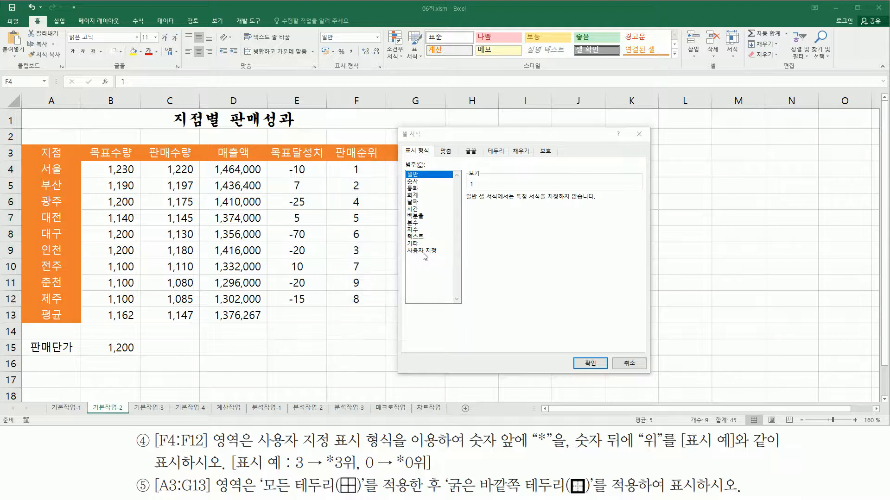
pyautogui.click(423, 252)
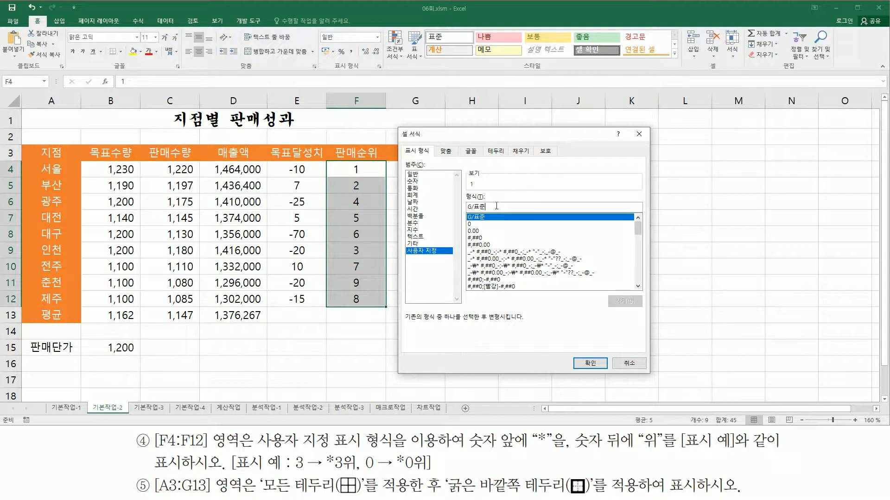
pyautogui.press('BackSpace')
pyautogui.press('BackSpace')
pyautogui.press('BackSpace')
pyautogui.press('BackSpace')
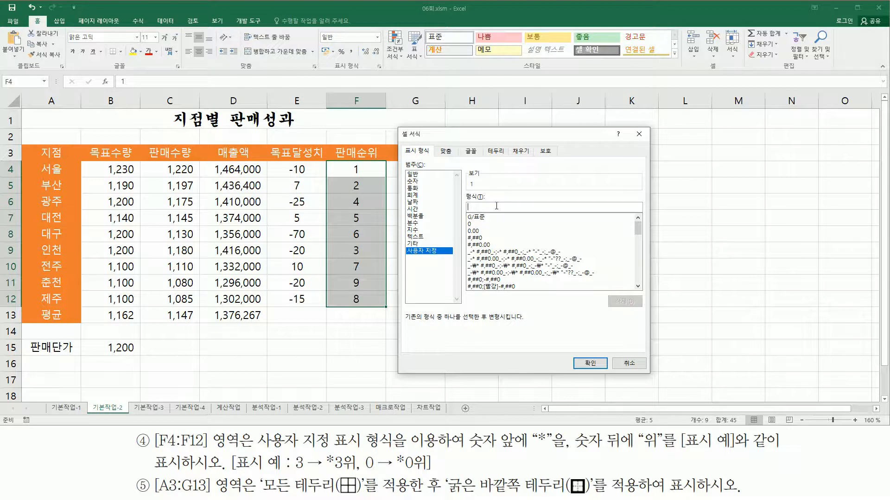
pyautogui.write('"')
pyautogui.write('위"')
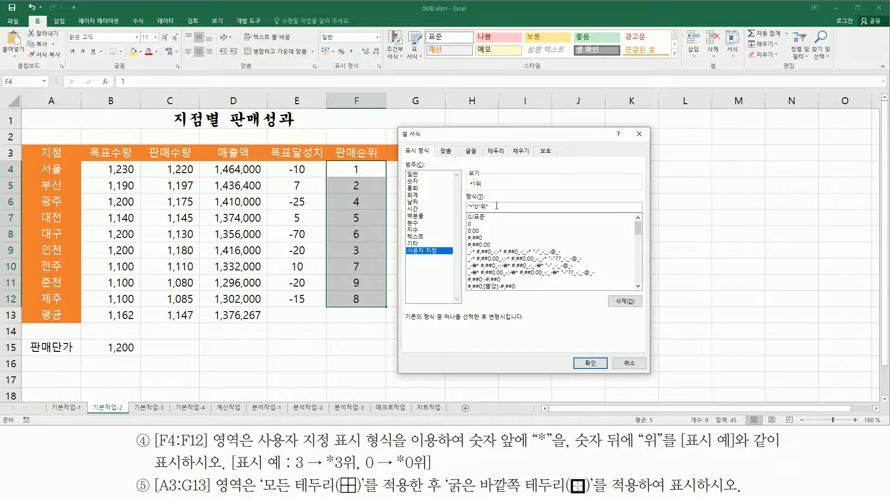
pyautogui.click(587, 364)
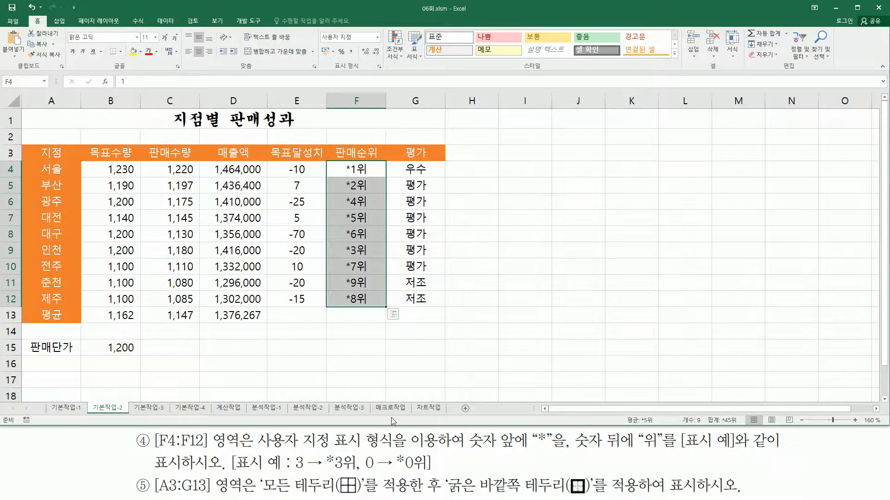
pyautogui.moveTo(342, 159); pyautogui.dragTo(371, 309)
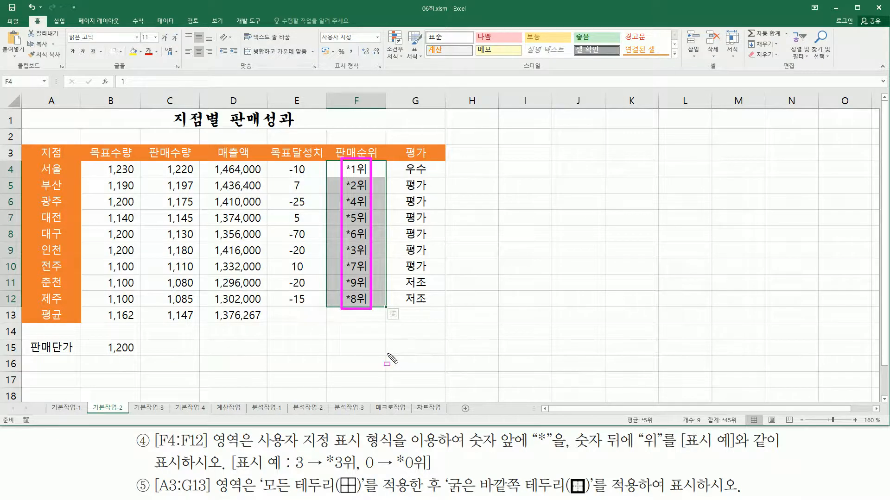
pyautogui.press('Escape')
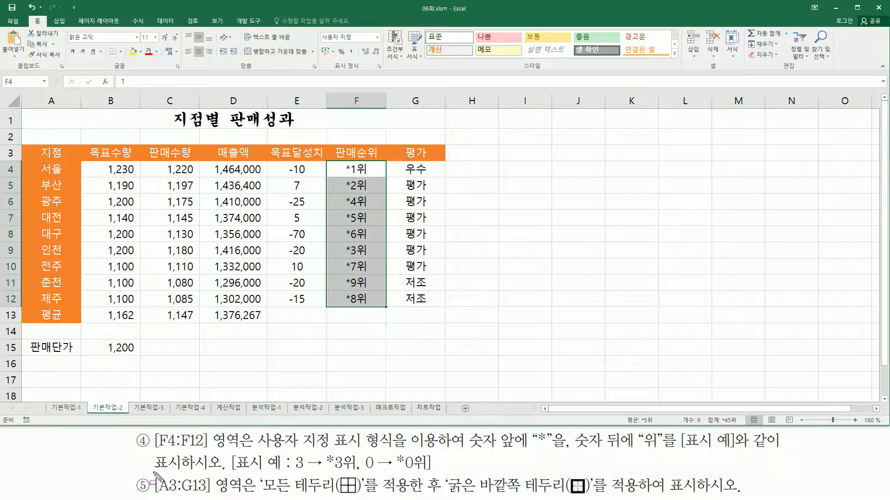
pyautogui.moveTo(154, 473)
pyautogui.mouseDown()
pyautogui.moveTo(190, 497)
pyautogui.moveTo(250, 497)
pyautogui.mouseUp()
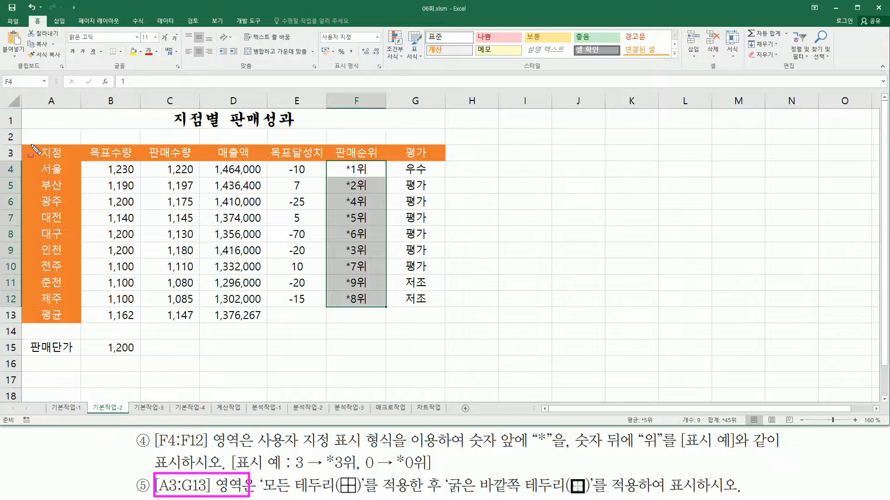
pyautogui.moveTo(31, 145); pyautogui.dragTo(70, 162)
pyautogui.moveTo(71, 162)
pyautogui.mouseDown()
pyautogui.moveTo(371, 207)
pyautogui.moveTo(442, 330)
pyautogui.mouseUp()
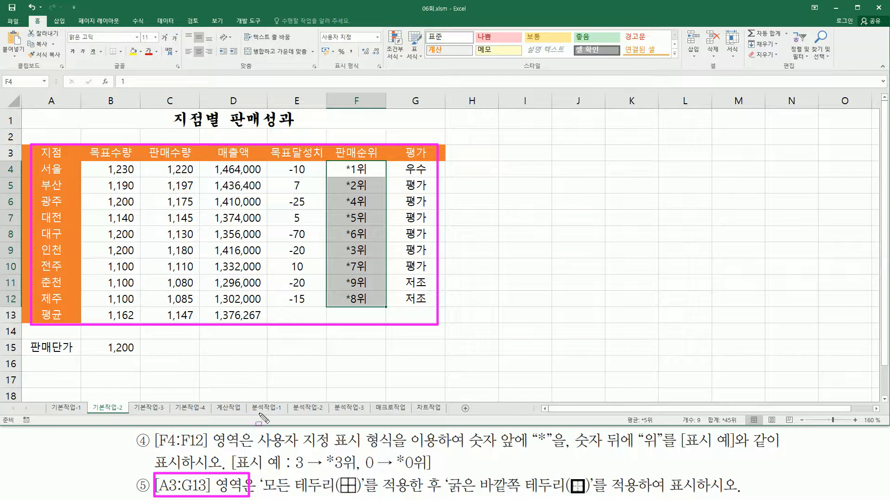
pyautogui.moveTo(263, 495); pyautogui.dragTo(642, 497)
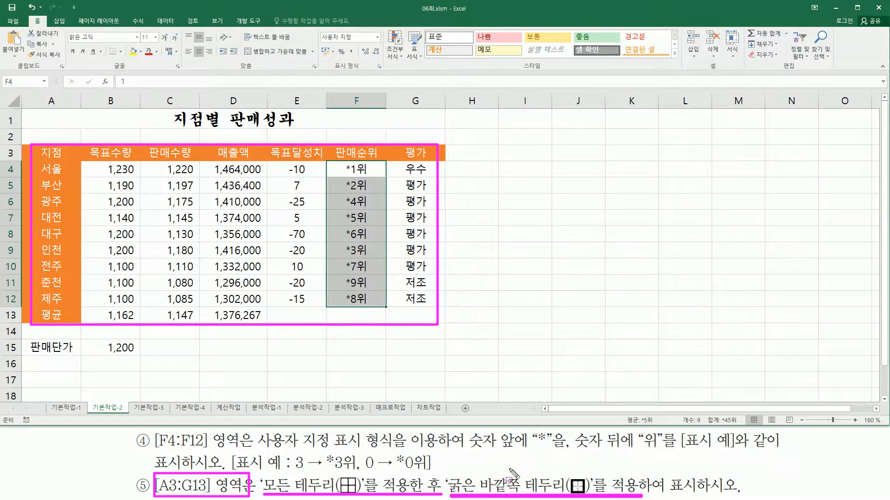
pyautogui.press('Escape')
# Apply all borders (모든 테두리) to the range A3:G13.
pyautogui.click(43, 153)
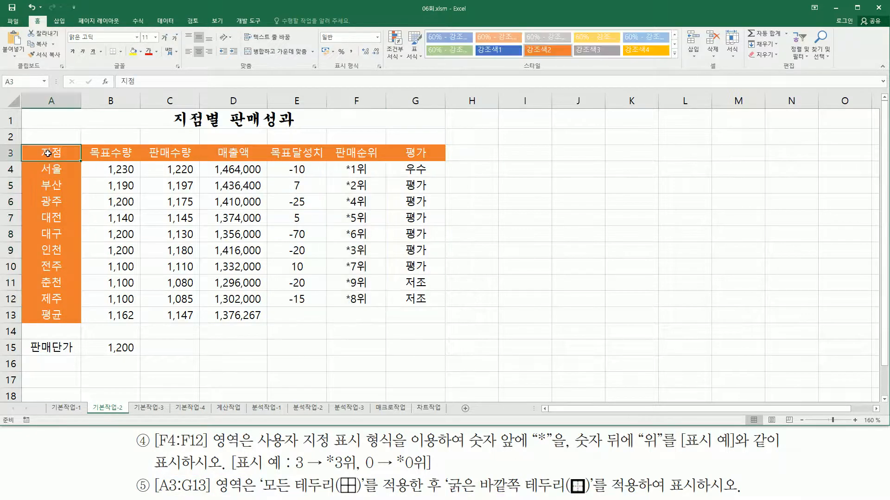
pyautogui.moveTo(43, 153); pyautogui.dragTo(417, 314)
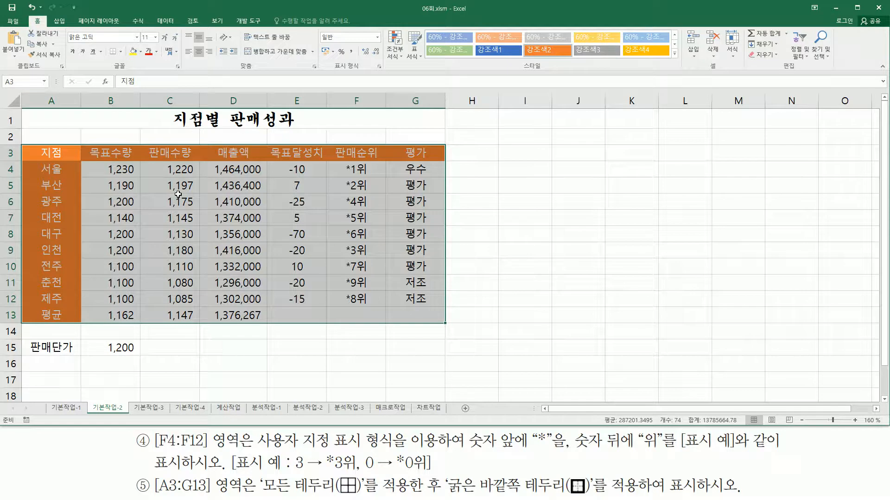
pyautogui.moveTo(106, 43); pyautogui.dragTo(126, 60)
pyautogui.click(121, 51)
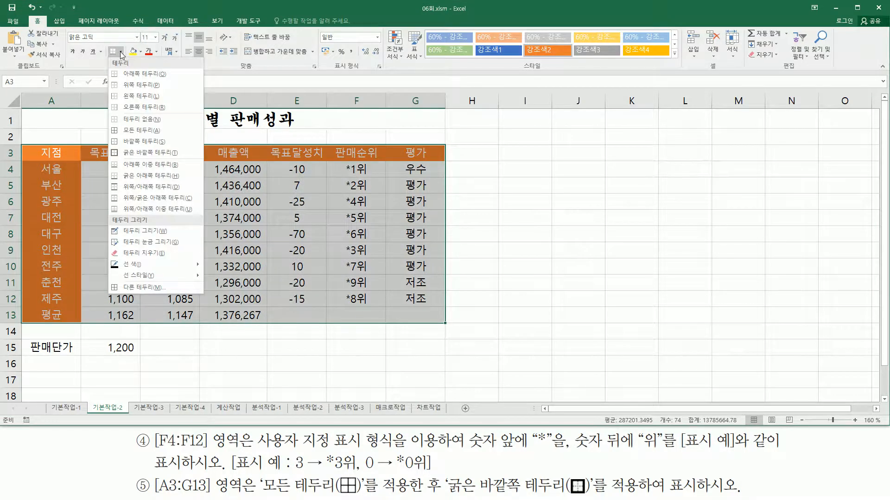
pyautogui.click(164, 131)
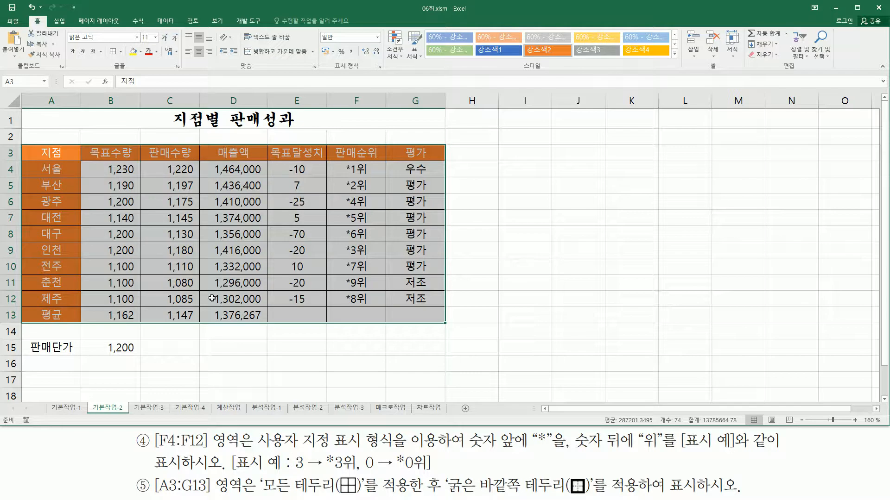
# Add a thick outside border (굵은 바깥쪽 테두리) around the range A3:G13 and deselect the range.
pyautogui.click(122, 54)
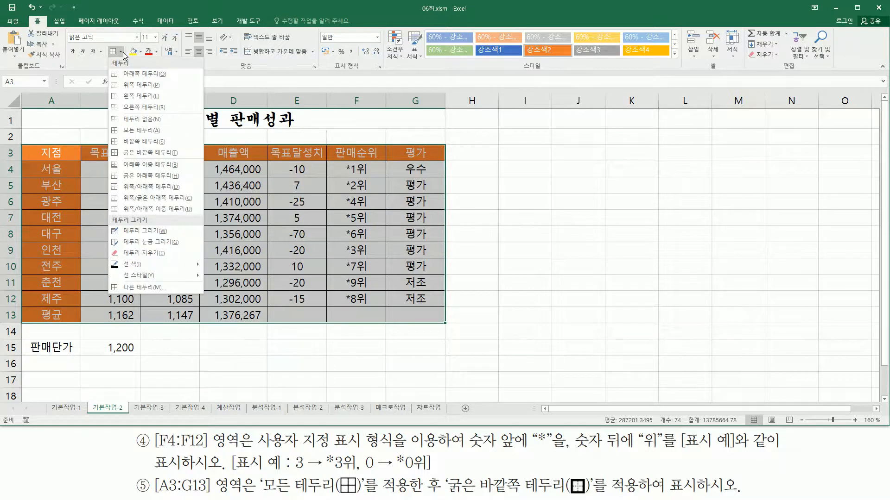
pyautogui.click(155, 152)
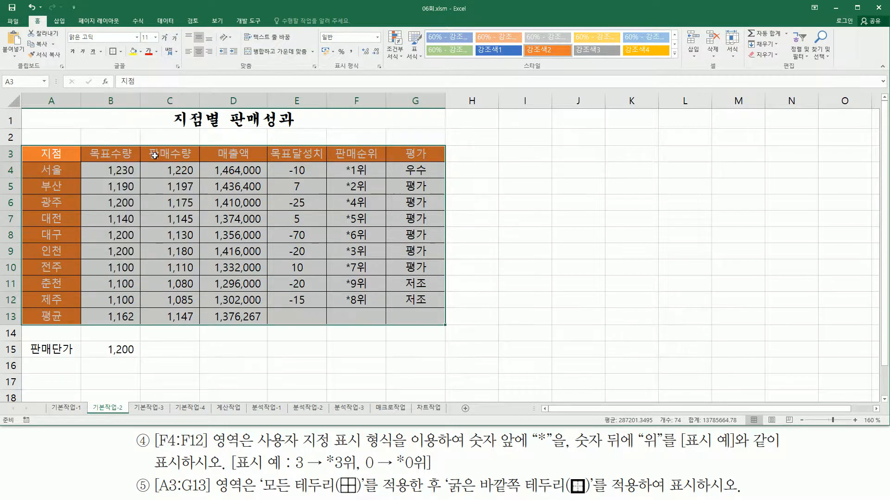
pyautogui.click(531, 234)
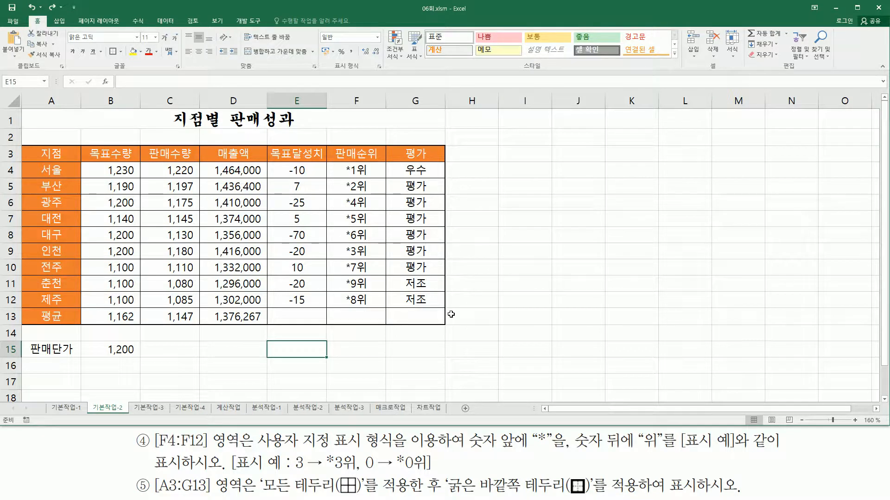
# Enter the format code "*"0"위" as text in cell E15 and put spaces on both sides of the 0.
pyautogui.write('"*"0"위"')
pyautogui.press('Return')
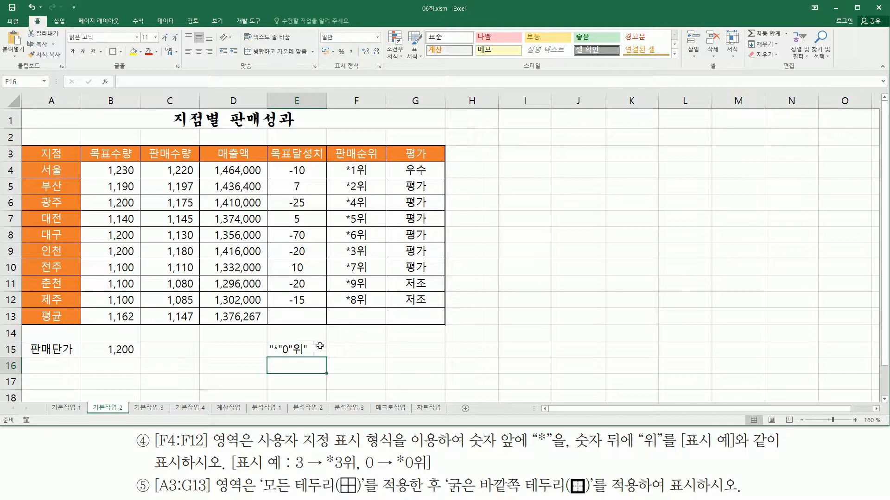
pyautogui.doubleClick(285, 350)
pyautogui.press('Right')
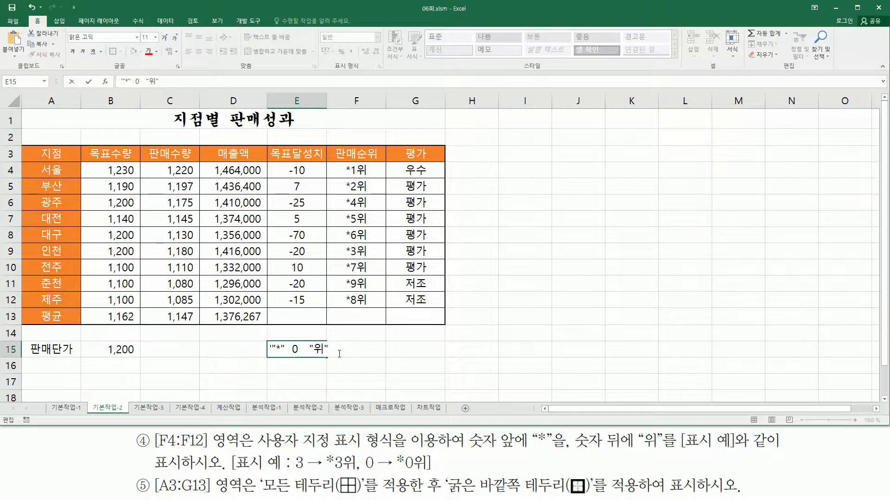
pyautogui.click(343, 367)
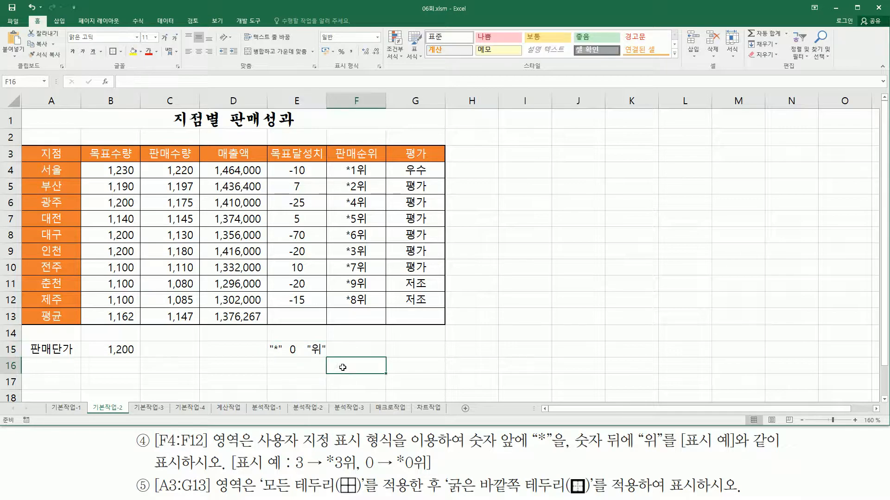
pyautogui.click(401, 367)
pyautogui.moveTo(267, 354)
pyautogui.mouseDown()
pyautogui.moveTo(284, 356)
pyautogui.moveTo(284, 339)
pyautogui.mouseUp()
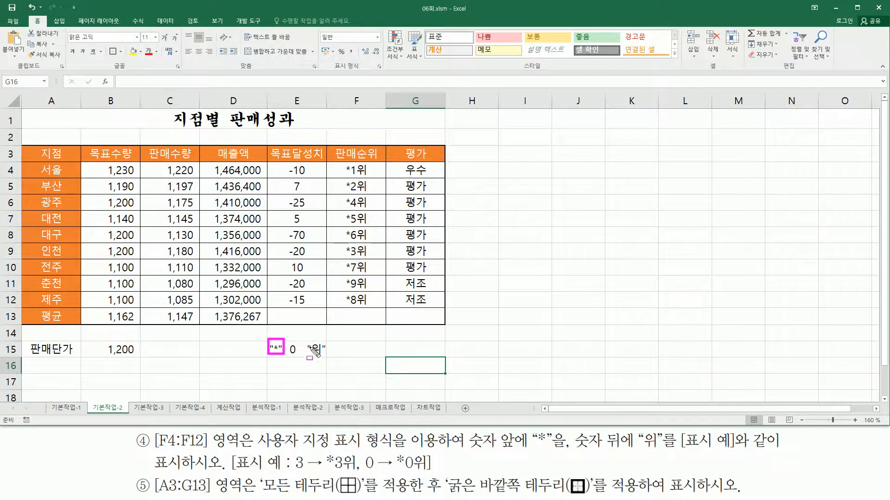
pyautogui.moveTo(304, 340); pyautogui.dragTo(330, 361)
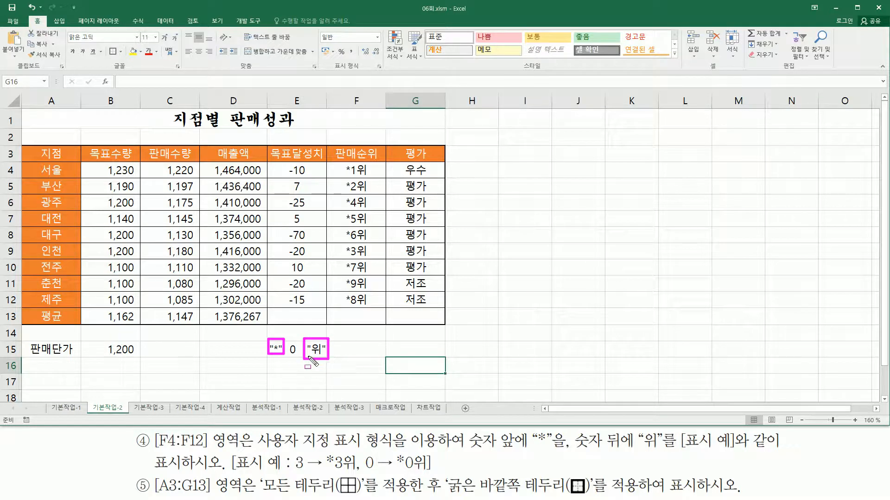
pyautogui.moveTo(286, 356); pyautogui.dragTo(296, 354)
pyautogui.moveTo(363, 469); pyautogui.dragTo(414, 470)
pyautogui.press('Escape')
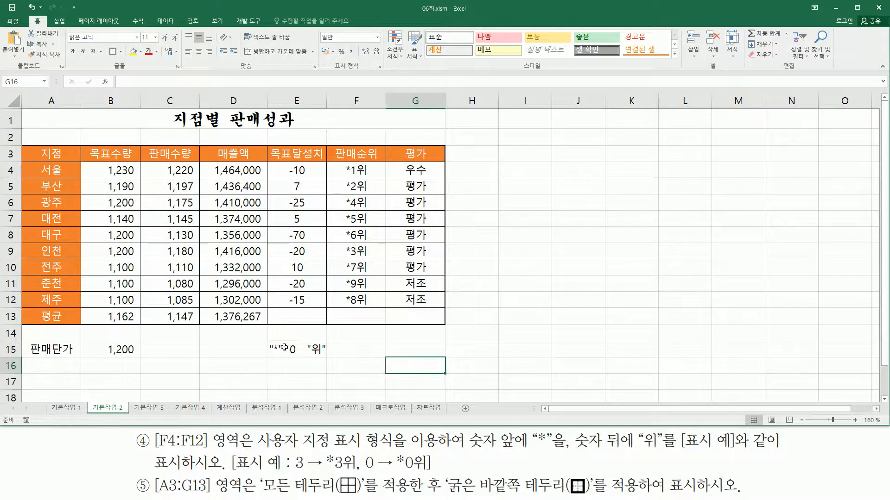
# Remove the spaces around the 0 in cell E15 so the text reads "*"0"위".
pyautogui.doubleClick(285, 351)
pyautogui.press('Delete')
pyautogui.press('Delete')
pyautogui.press('Delete')
pyautogui.press('Right')
pyautogui.press('Delete')
pyautogui.press('Delete')
pyautogui.press('Delete')
pyautogui.press('Return')
pyautogui.press('Down')
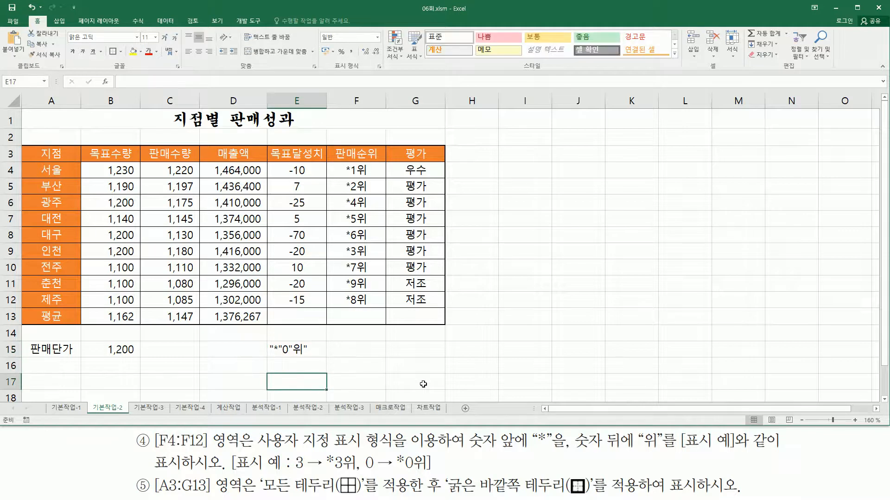
pyautogui.click(383, 360)
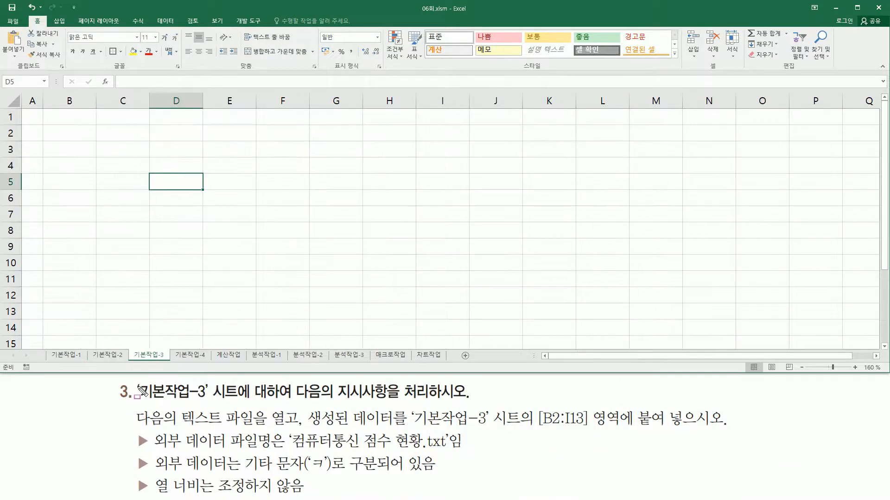
pyautogui.moveTo(142, 403); pyautogui.dragTo(216, 402)
pyautogui.moveTo(331, 402); pyautogui.dragTo(472, 403)
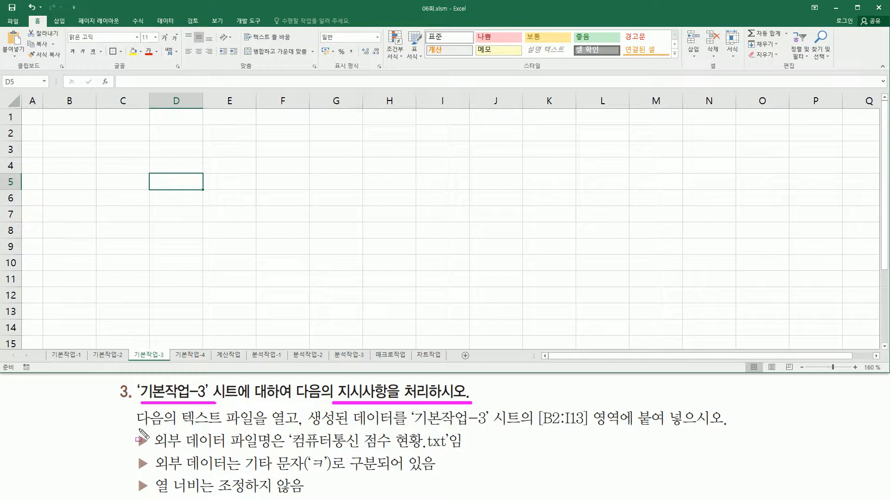
pyautogui.moveTo(179, 427); pyautogui.dragTo(291, 427)
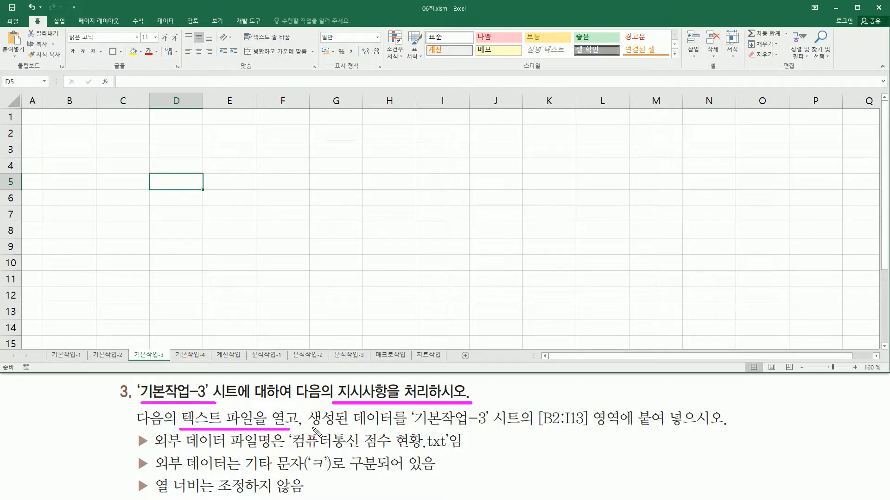
pyautogui.moveTo(420, 426); pyautogui.dragTo(493, 425)
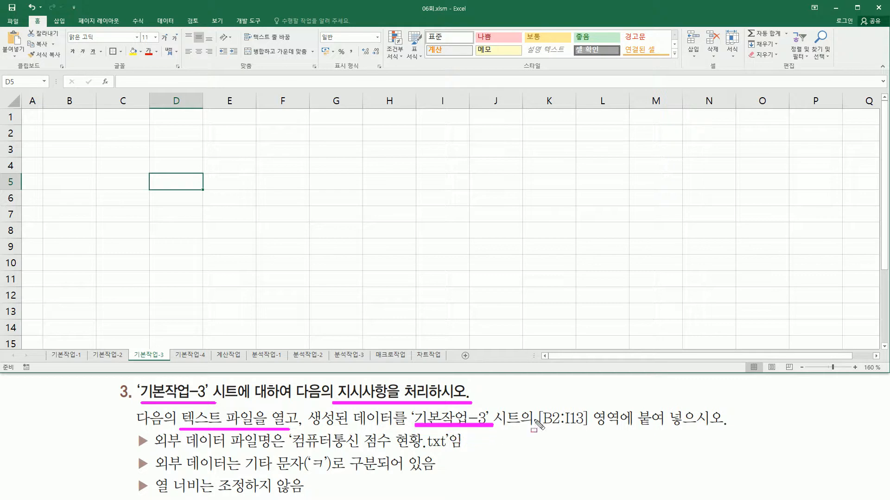
pyautogui.moveTo(540, 410)
pyautogui.mouseDown()
pyautogui.moveTo(585, 435)
pyautogui.moveTo(730, 429)
pyautogui.mouseUp()
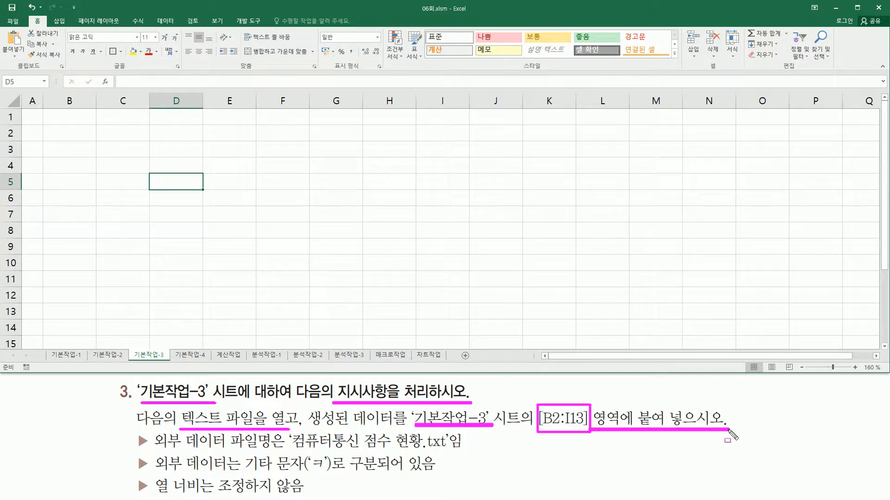
pyautogui.moveTo(44, 124)
pyautogui.mouseDown()
pyautogui.moveTo(88, 139)
pyautogui.moveTo(227, 217)
pyautogui.moveTo(447, 252)
pyautogui.moveTo(466, 326)
pyautogui.moveTo(470, 319)
pyautogui.mouseUp()
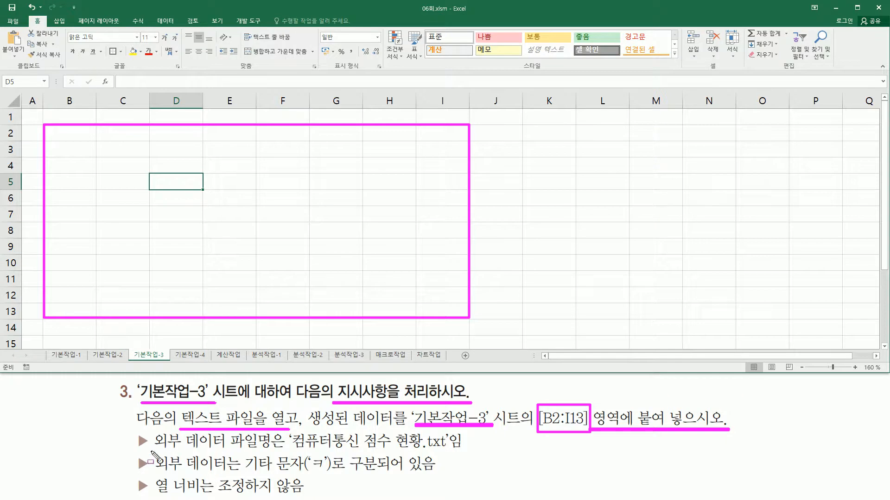
pyautogui.moveTo(295, 451); pyautogui.dragTo(452, 450)
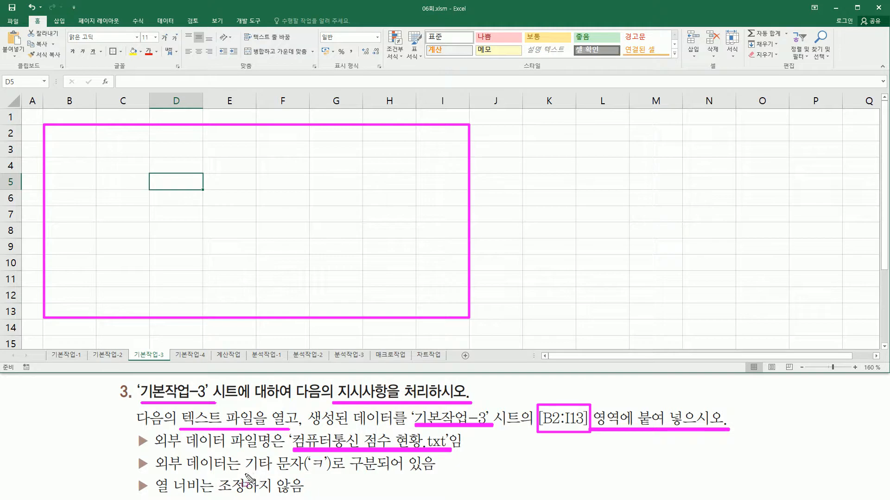
pyautogui.moveTo(244, 474); pyautogui.dragTo(378, 475)
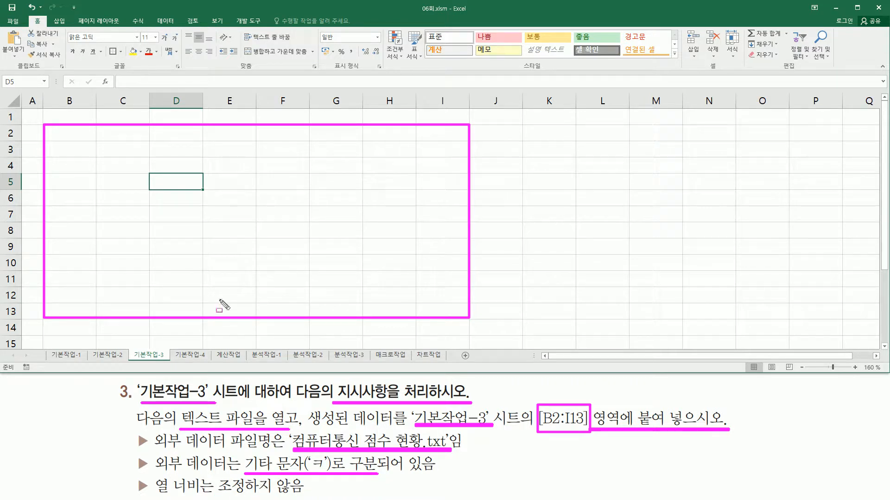
pyautogui.press('Escape')
# Start importing external data from a text file into the 기본작업-3 sheet.
pyautogui.click(164, 21)
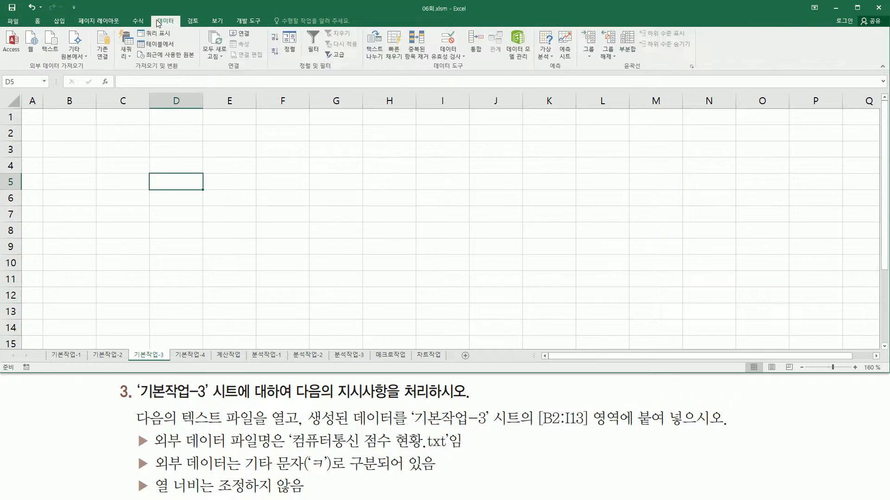
pyautogui.moveTo(154, 13); pyautogui.dragTo(179, 26)
pyautogui.moveTo(25, 71); pyautogui.dragTo(86, 71)
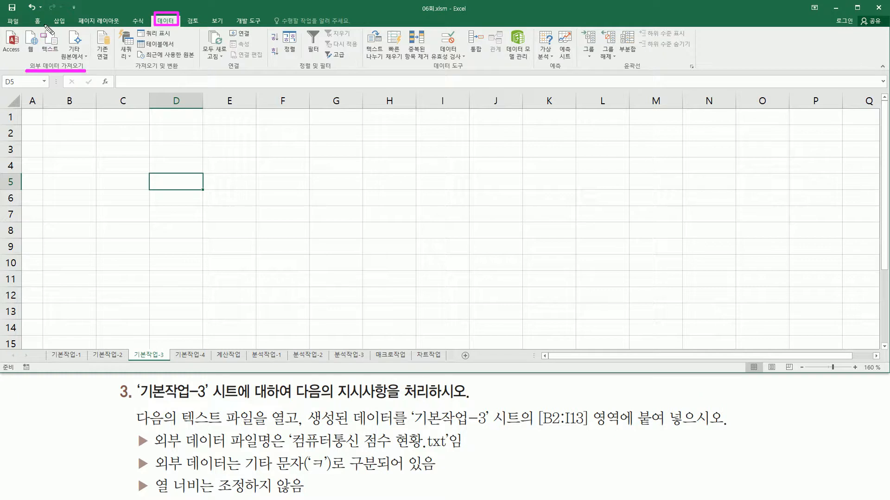
pyautogui.moveTo(40, 28); pyautogui.dragTo(62, 56)
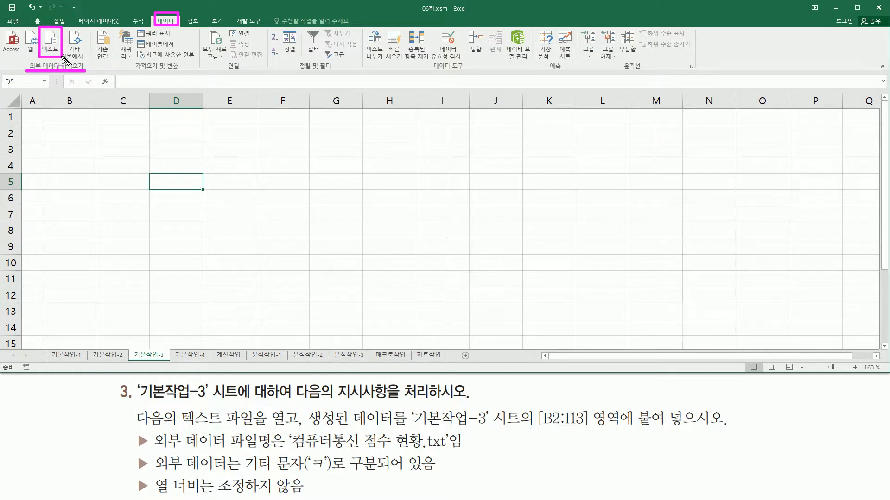
pyautogui.click(50, 44)
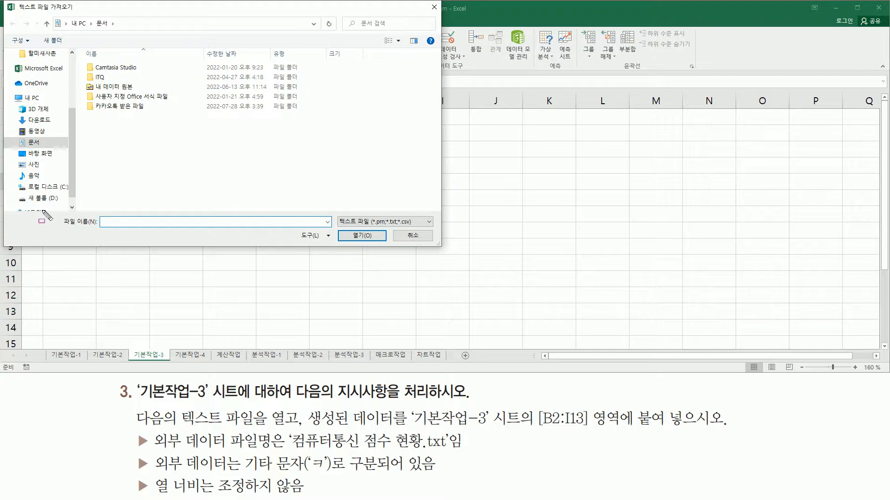
pyautogui.press('Escape')
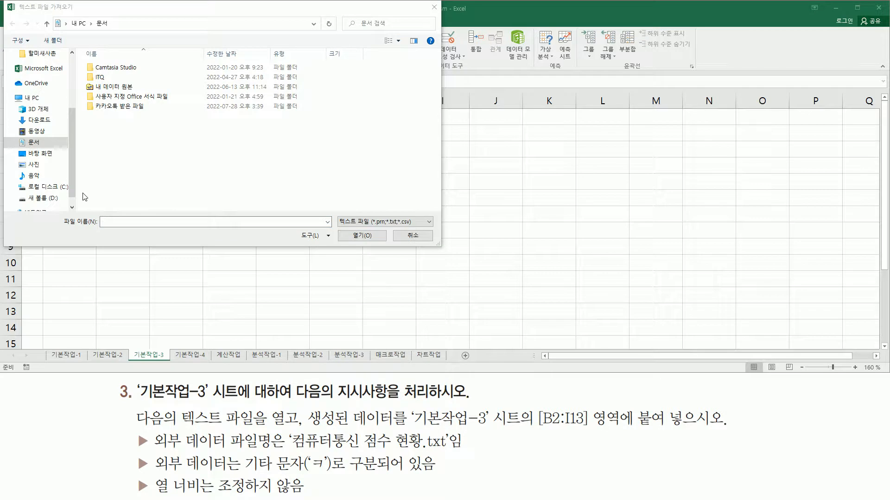
# Choose 컴퓨터통신 점수 현황.txt from the 길벗컴활2급\03 기본모의고사 folder on drive C: as the file to import.
pyautogui.click(44, 187)
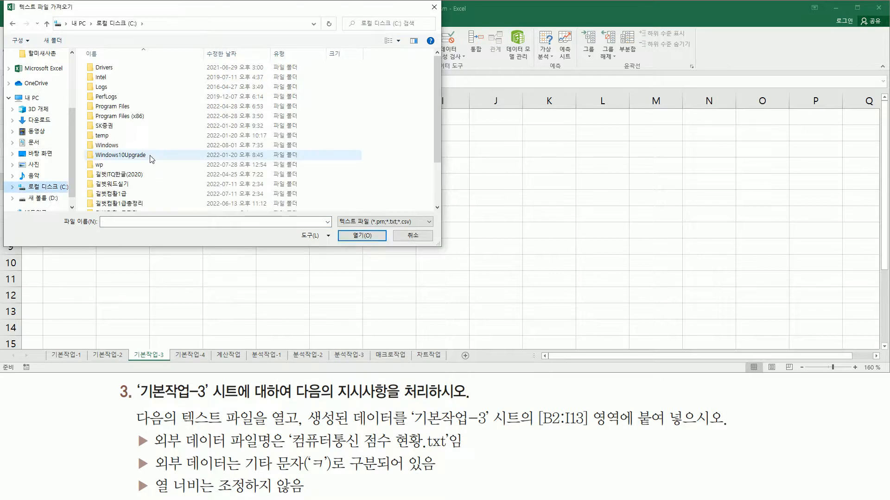
pyautogui.click(146, 174)
pyautogui.scroll(-2, 148, 176)
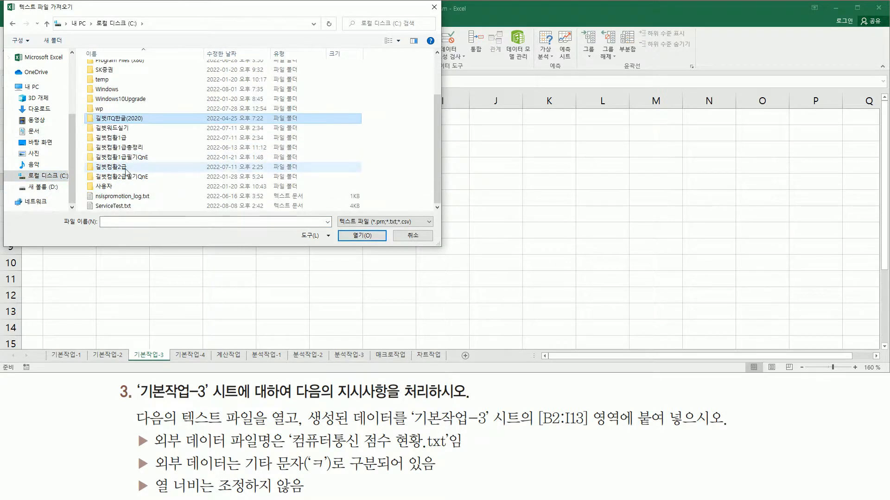
pyautogui.click(133, 168)
pyautogui.doubleClick(134, 167)
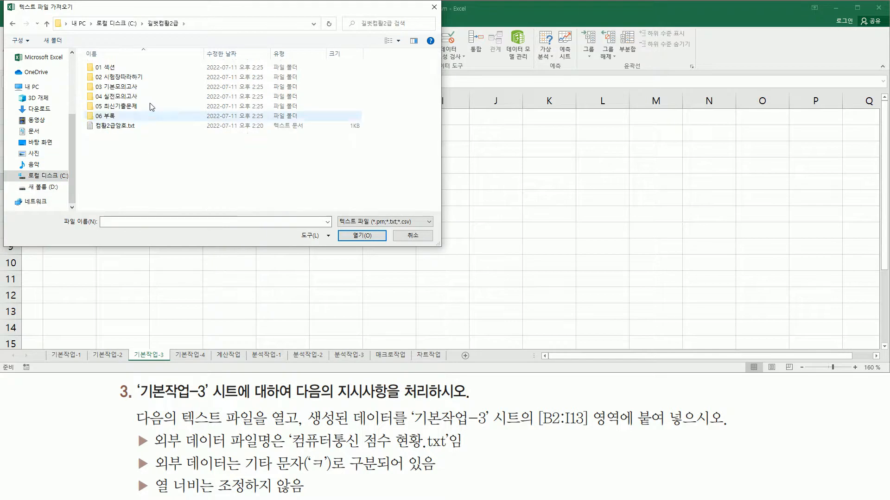
pyautogui.click(150, 90)
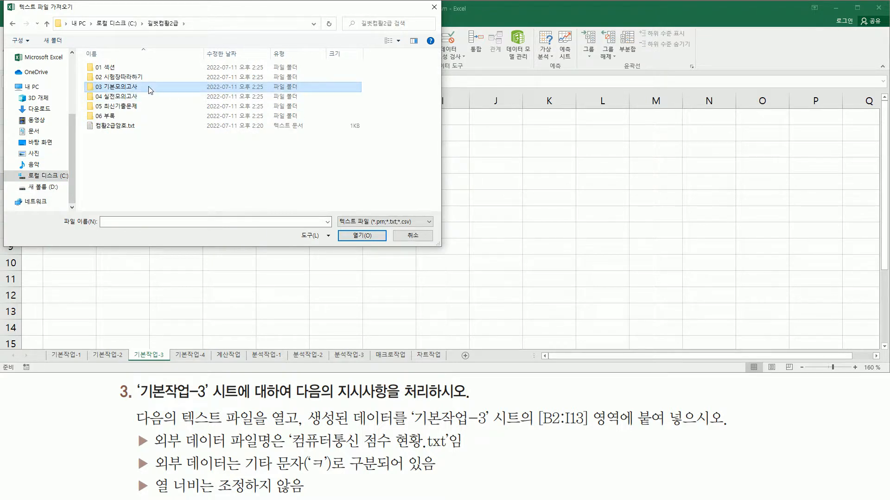
pyautogui.doubleClick(150, 90)
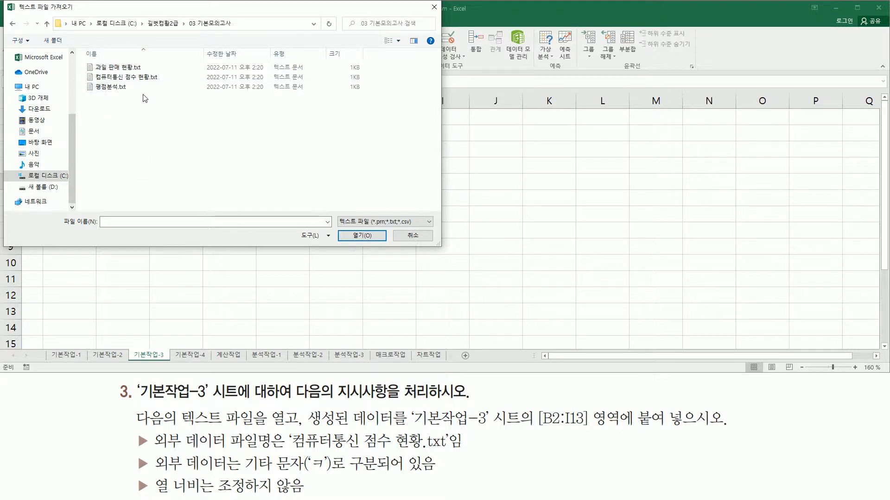
pyautogui.click(146, 78)
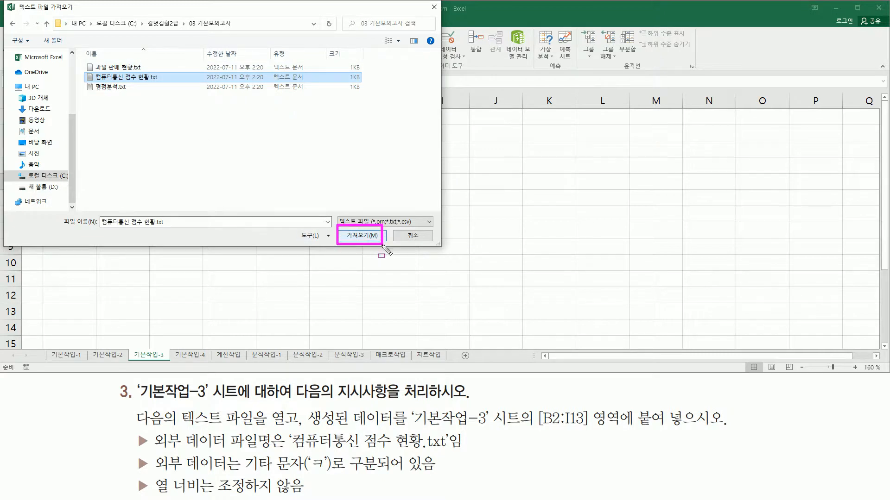
pyautogui.click(364, 237)
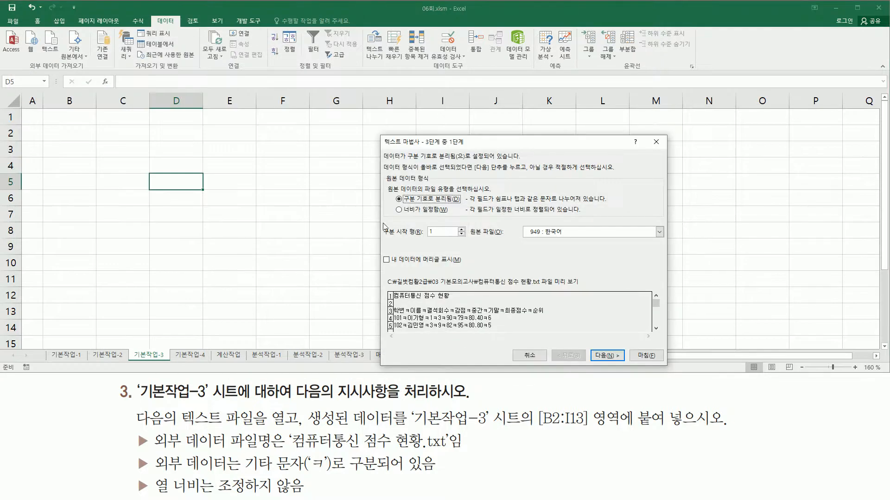
# Keep the source data type as delimited (구분 기호로 분리됨) and continue to the delimiter settings.
pyautogui.moveTo(432, 149); pyautogui.dragTo(341, 106)
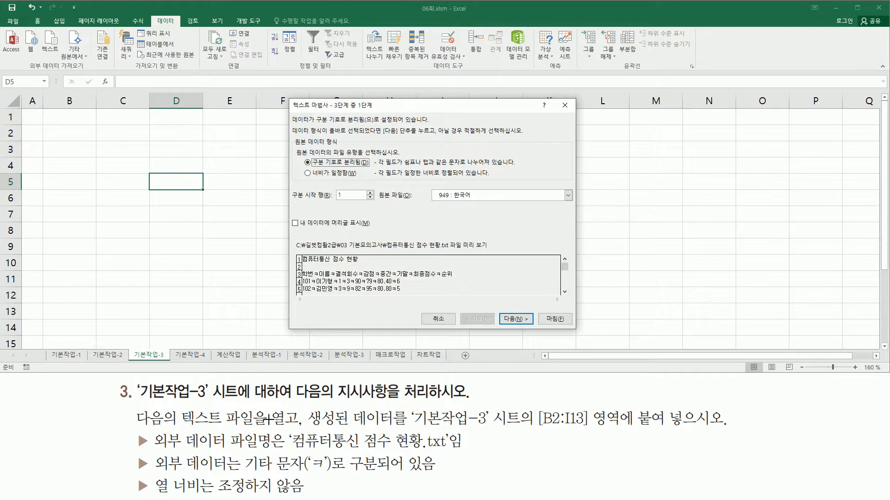
pyautogui.moveTo(149, 473); pyautogui.dragTo(380, 477)
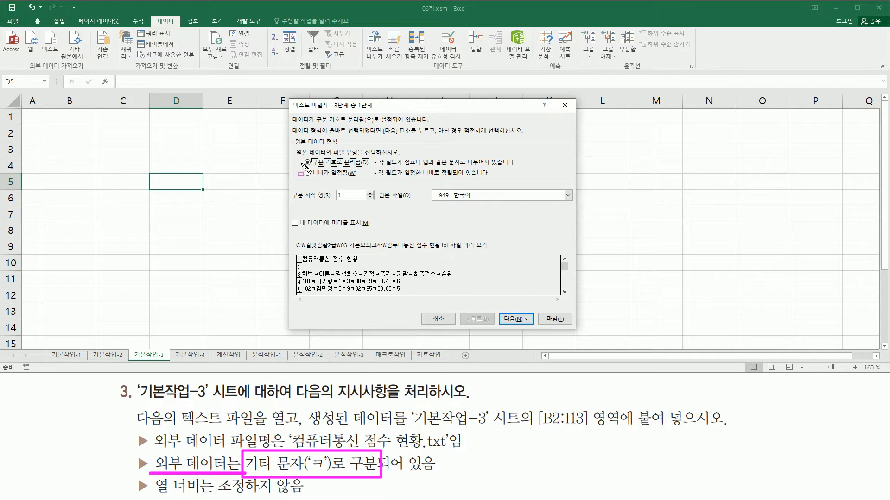
pyautogui.moveTo(302, 177); pyautogui.dragTo(377, 157)
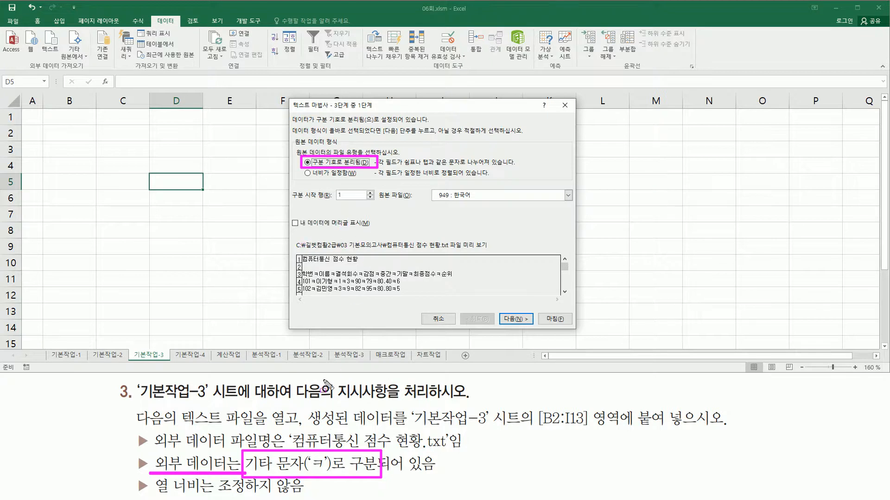
pyautogui.moveTo(500, 308); pyautogui.dragTo(524, 324)
pyautogui.click(527, 320)
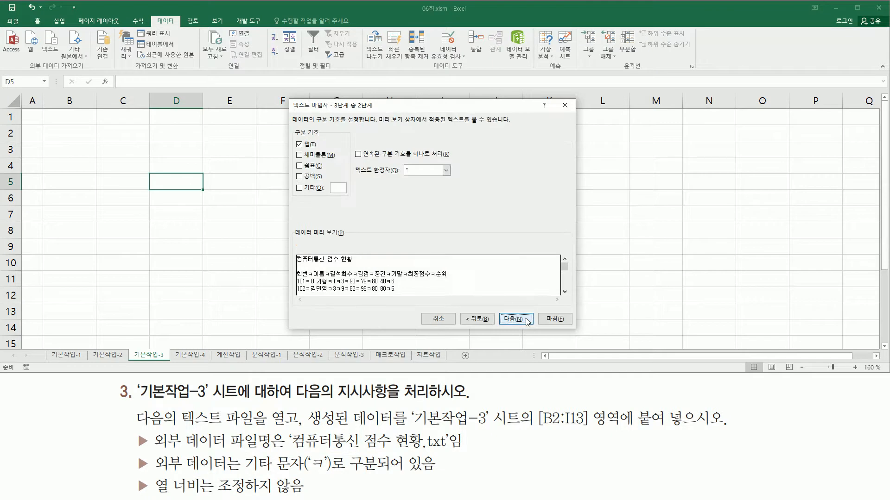
# Set ㅋ as the custom (기타) delimiter, turn off the tab (탭) delimiter, and continue to the column formats.
pyautogui.moveTo(291, 124); pyautogui.dragTo(352, 204)
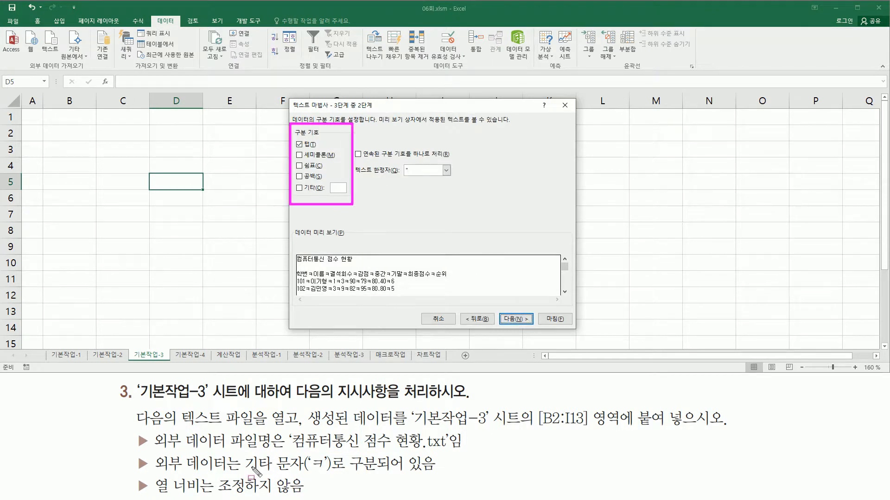
pyautogui.moveTo(246, 472); pyautogui.dragTo(329, 471)
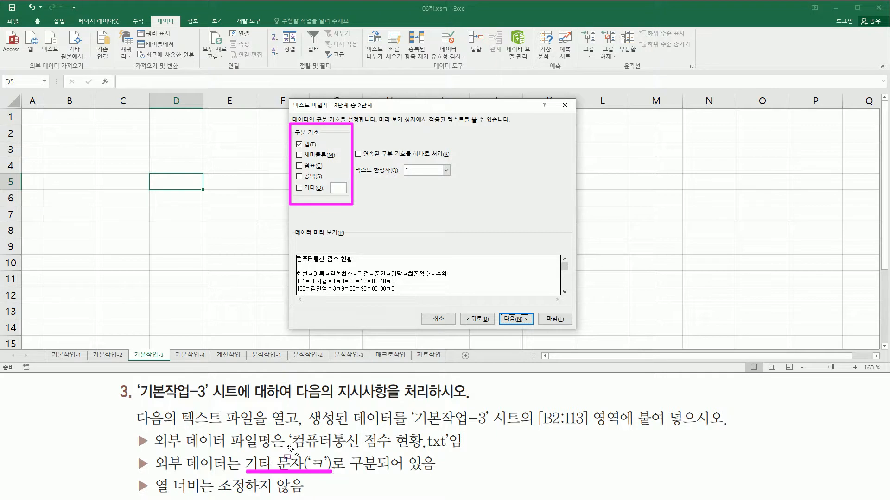
pyautogui.click(305, 189)
pyautogui.click(307, 146)
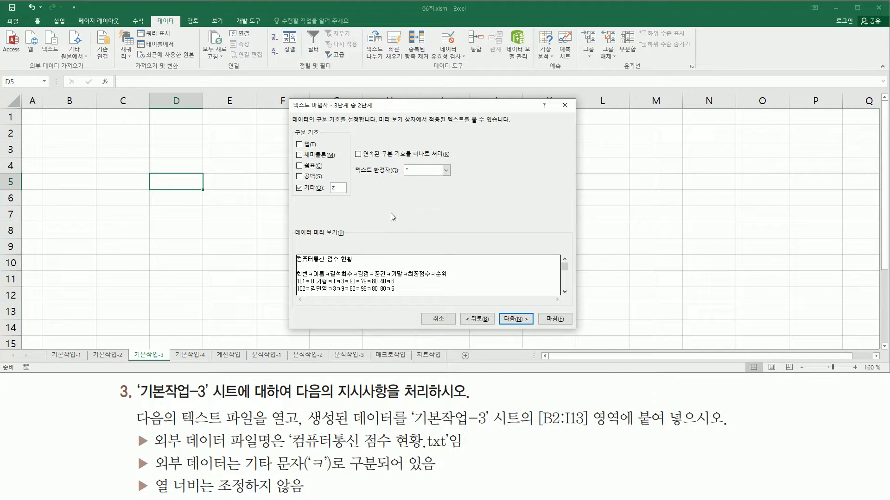
pyautogui.press('BackSpace')
pyautogui.write('ㅋ')
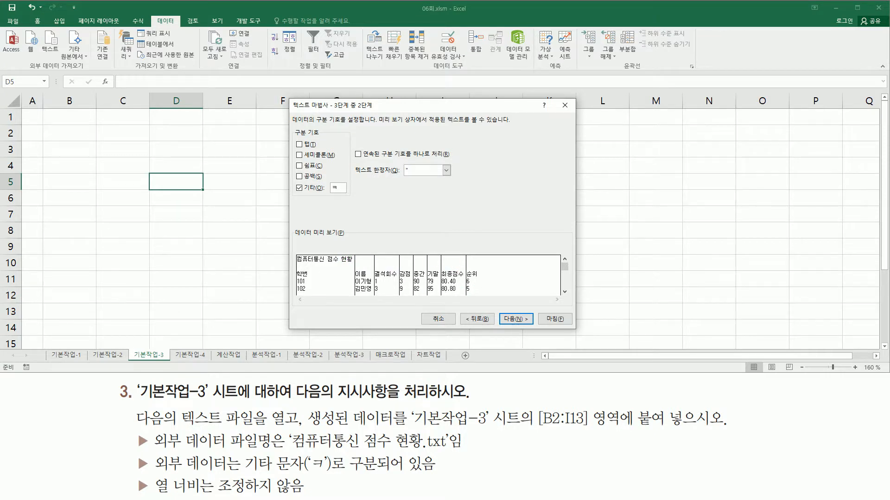
pyautogui.click(511, 318)
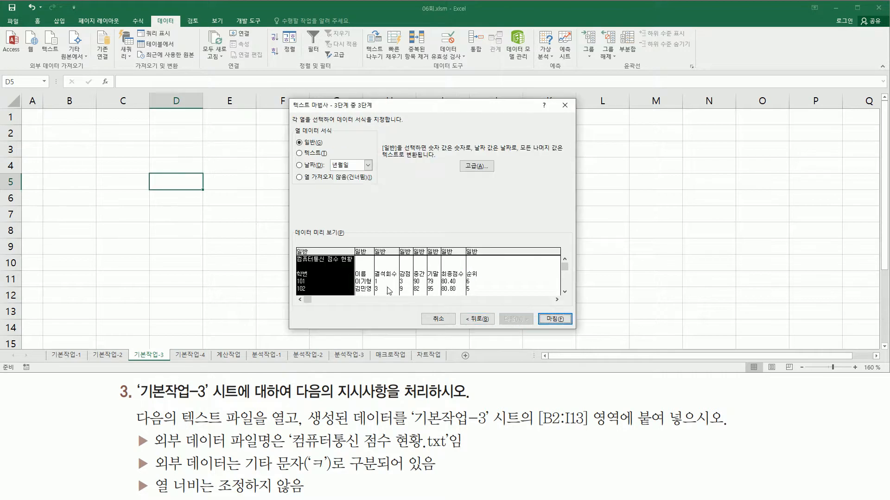
# Keep the General (일반) column data format and finish the text import wizard.
pyautogui.hotkey('ctrl', '2')
pyautogui.moveTo(335, 128); pyautogui.dragTo(401, 128)
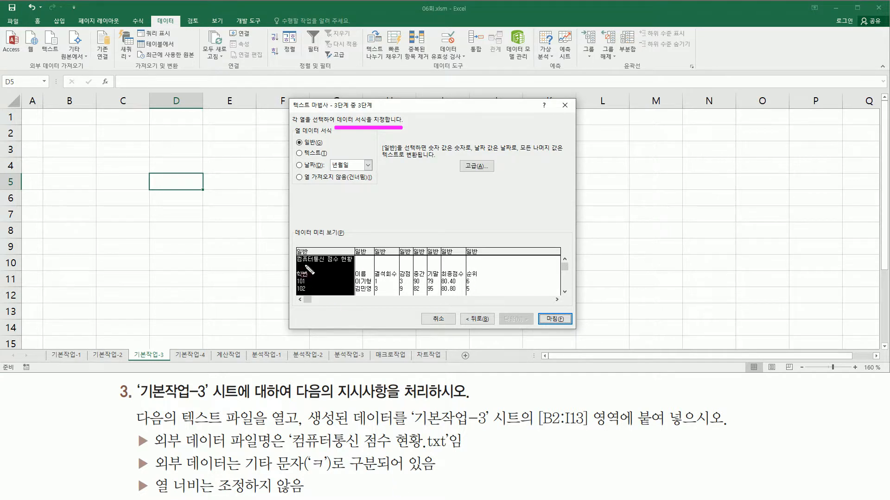
pyautogui.moveTo(537, 307); pyautogui.dragTo(576, 328)
pyautogui.press('Escape')
pyautogui.click(555, 319)
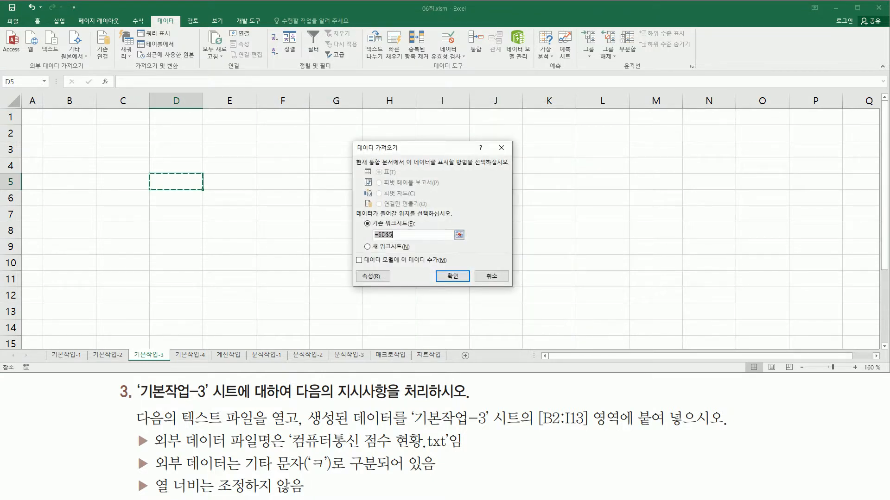
# Set the import destination to cell B2 of the existing 기본작업-3 worksheet.
pyautogui.moveTo(350, 137)
pyautogui.mouseDown()
pyautogui.moveTo(486, 278)
pyautogui.moveTo(518, 293)
pyautogui.mouseUp()
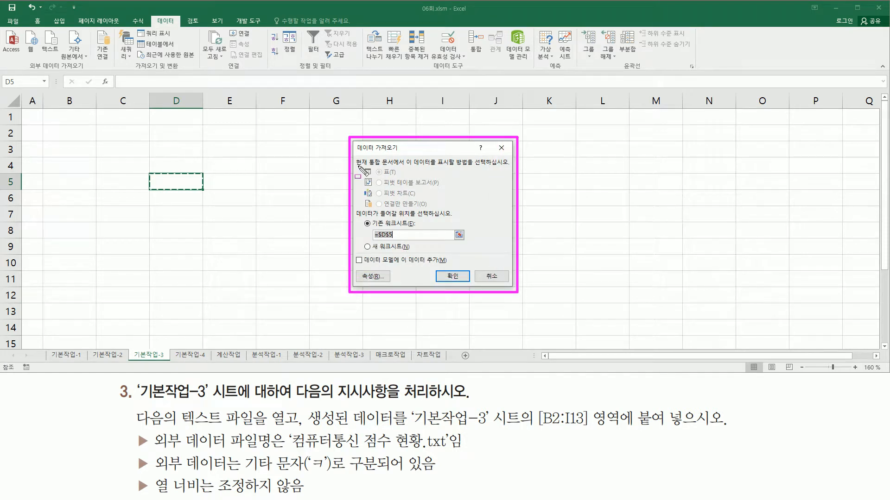
pyautogui.press('Escape')
pyautogui.moveTo(352, 206)
pyautogui.mouseDown()
pyautogui.moveTo(385, 239)
pyautogui.moveTo(470, 246)
pyautogui.mouseUp()
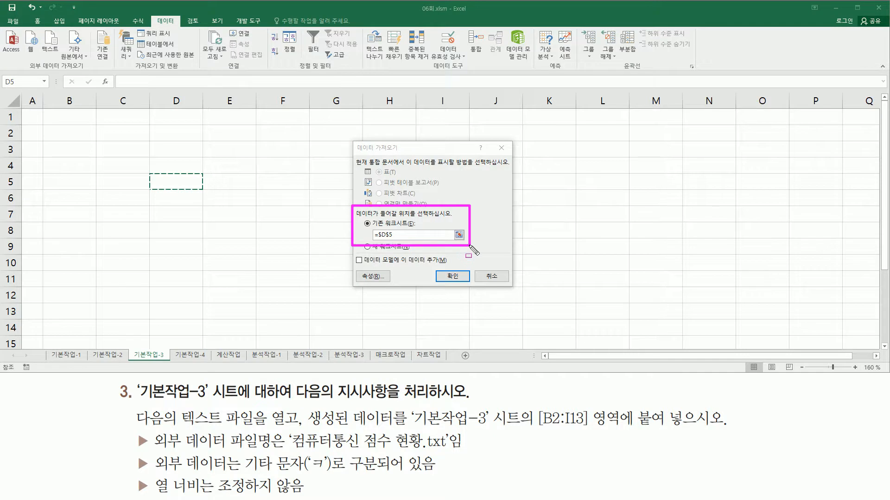
pyautogui.moveTo(540, 431)
pyautogui.mouseDown()
pyautogui.moveTo(563, 431)
pyautogui.moveTo(569, 406)
pyautogui.moveTo(562, 406)
pyautogui.mouseUp()
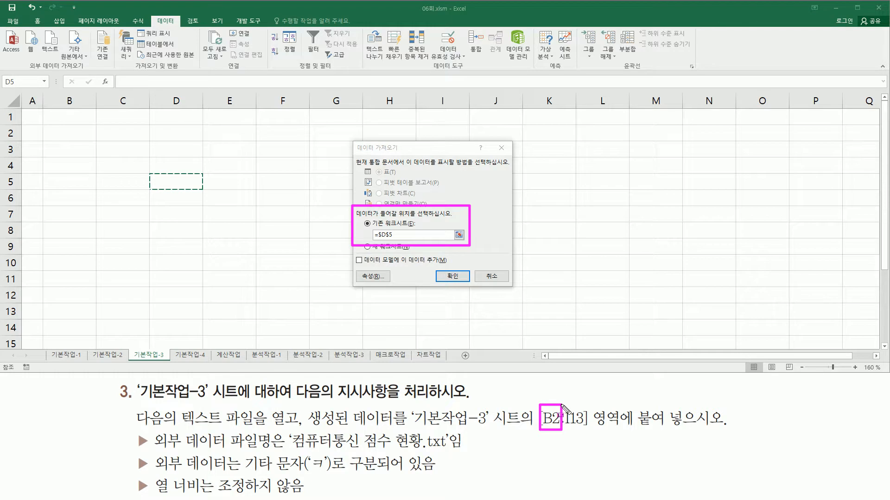
pyautogui.press('Escape')
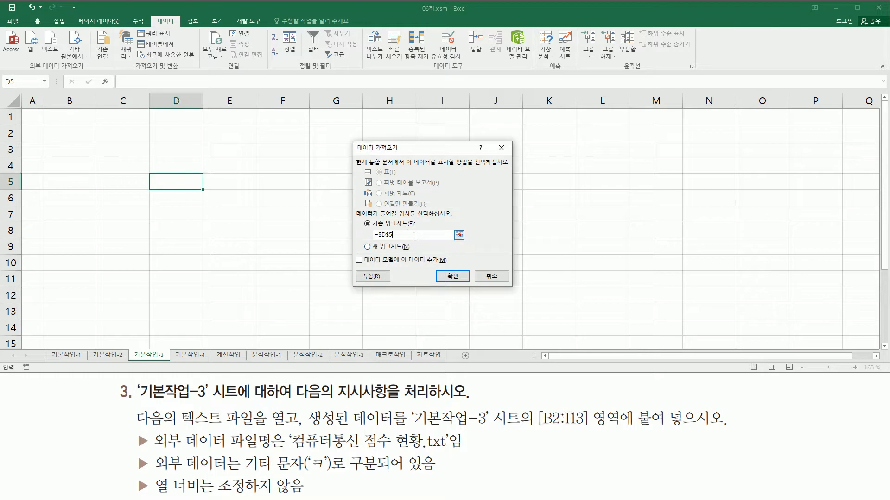
pyautogui.press('BackSpace')
pyautogui.click(82, 133)
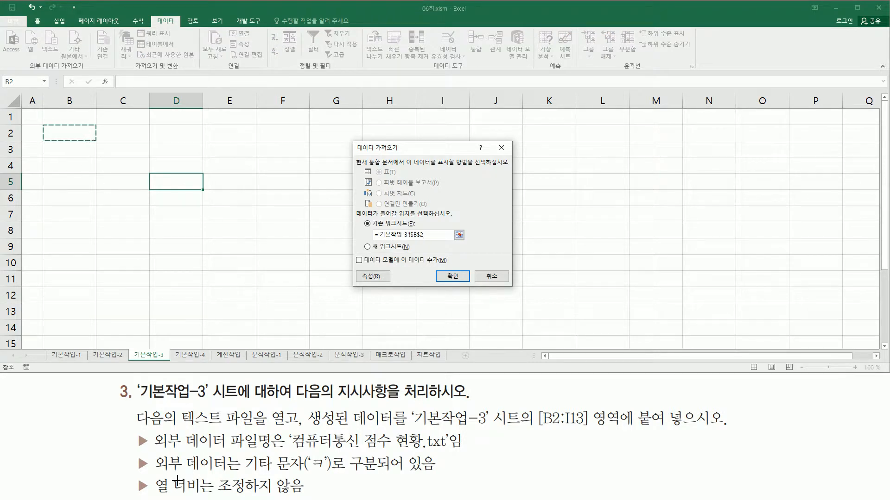
# Turn off the column width adjustment (열 너비 조정) option in the external data range properties.
pyautogui.moveTo(150, 472); pyautogui.dragTo(306, 499)
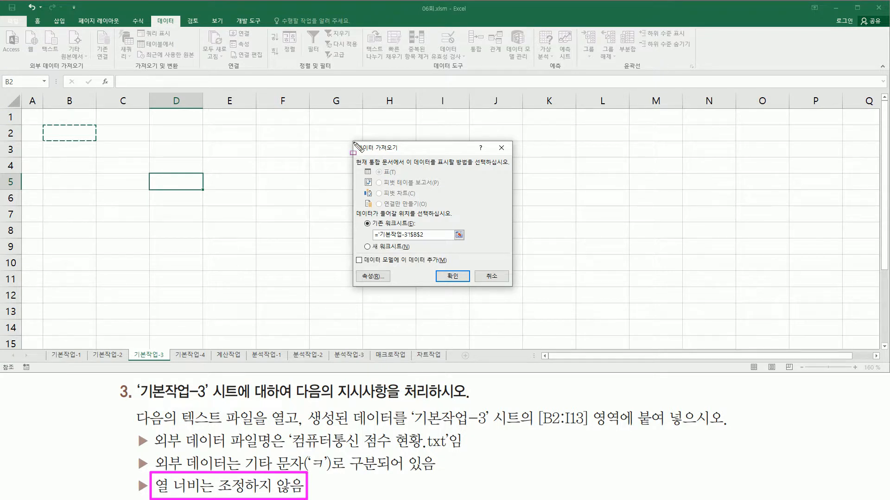
pyautogui.moveTo(354, 142)
pyautogui.mouseDown()
pyautogui.moveTo(355, 160)
pyautogui.moveTo(514, 291)
pyautogui.mouseUp()
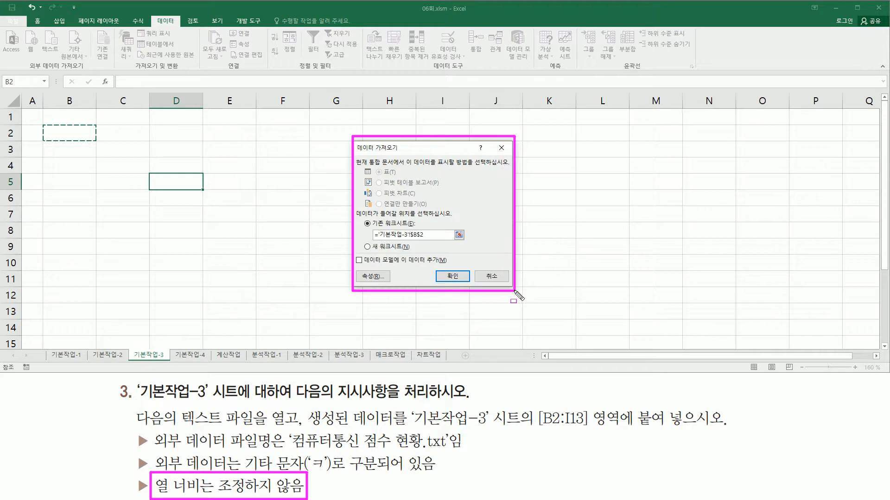
pyautogui.moveTo(361, 271); pyautogui.dragTo(389, 285)
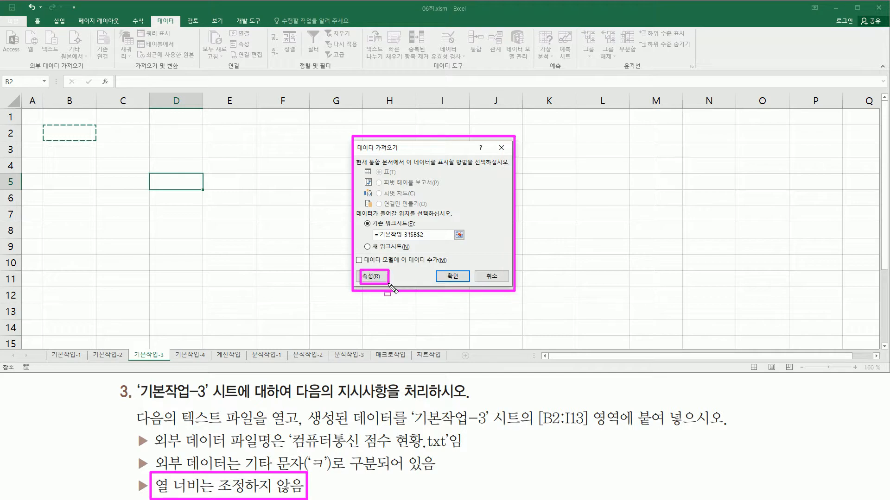
pyautogui.press('Escape')
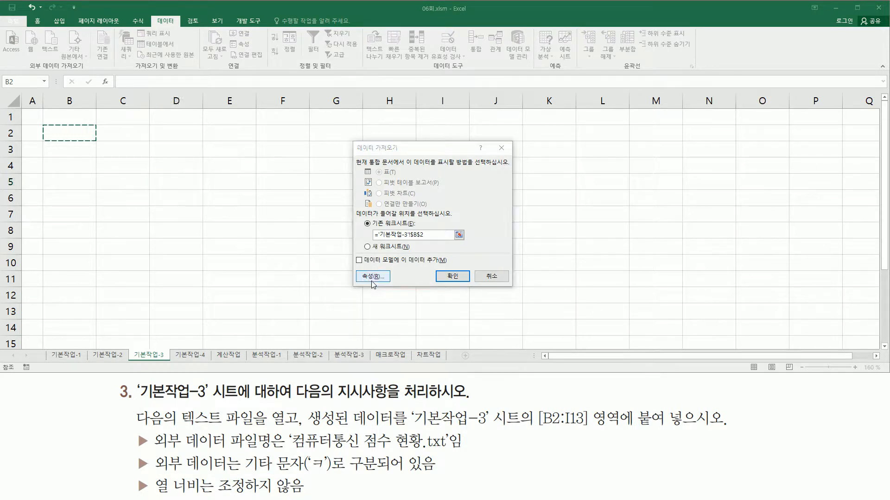
pyautogui.click(372, 278)
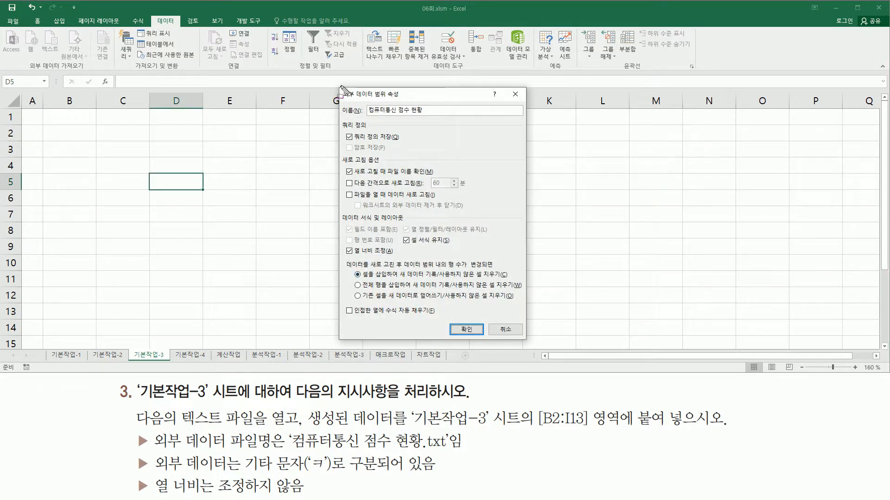
pyautogui.moveTo(337, 85); pyautogui.dragTo(532, 345)
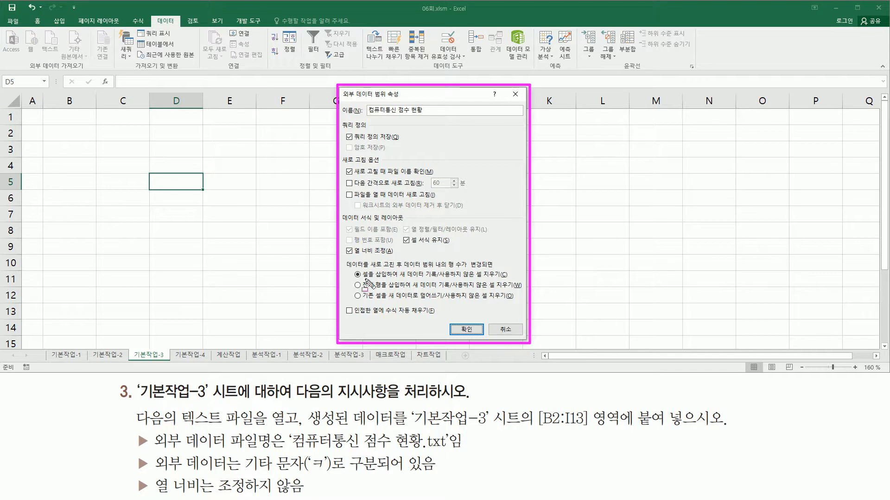
pyautogui.moveTo(342, 241)
pyautogui.mouseDown()
pyautogui.moveTo(412, 271)
pyautogui.moveTo(401, 258)
pyautogui.mouseUp()
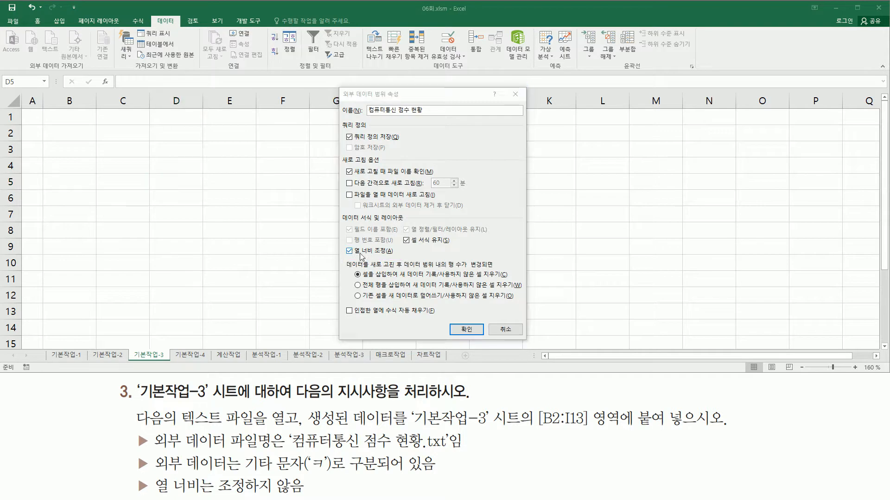
pyautogui.click(352, 251)
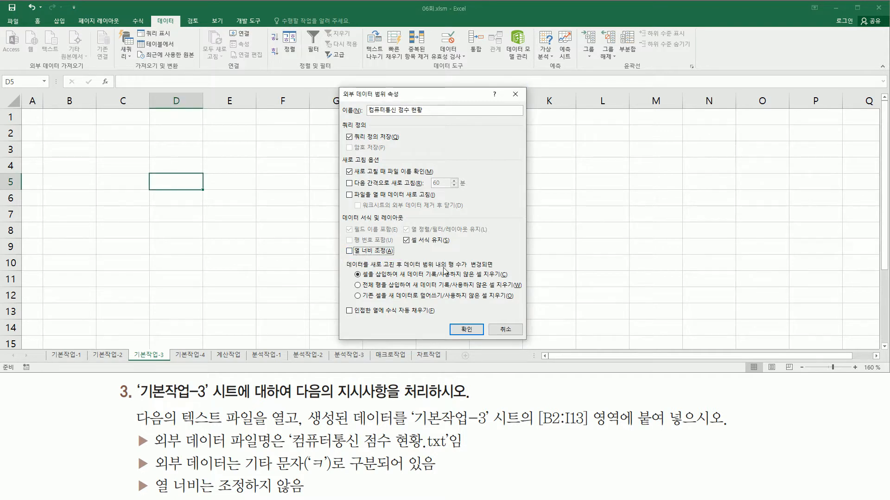
pyautogui.click(466, 330)
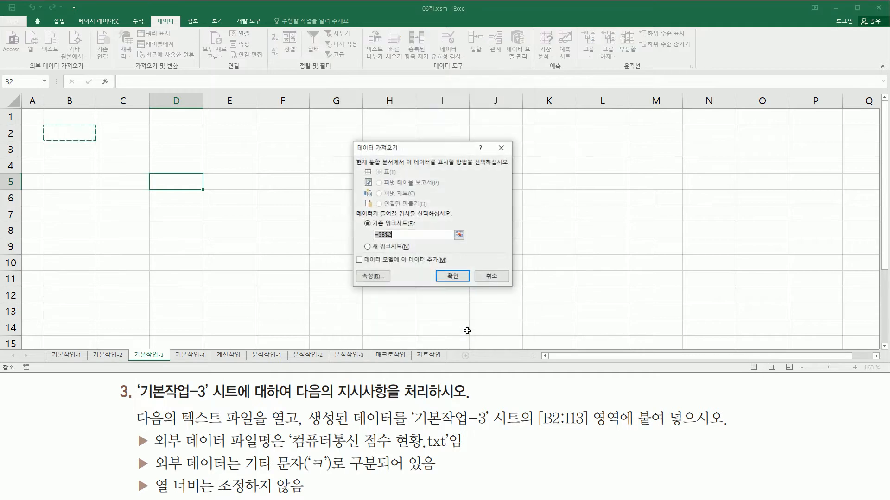
# Complete the text file import into the existing worksheet at cell B2.
pyautogui.click(457, 281)
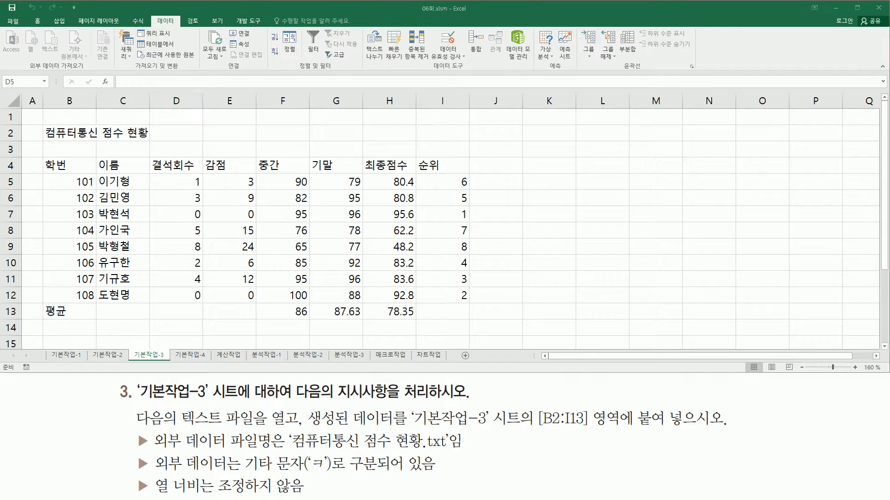
pyautogui.moveTo(149, 473); pyautogui.dragTo(309, 498)
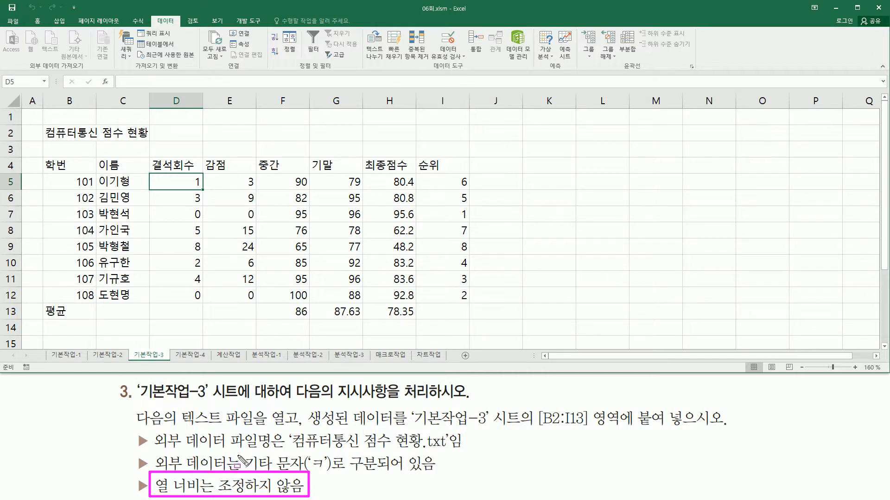
pyautogui.press('Escape')
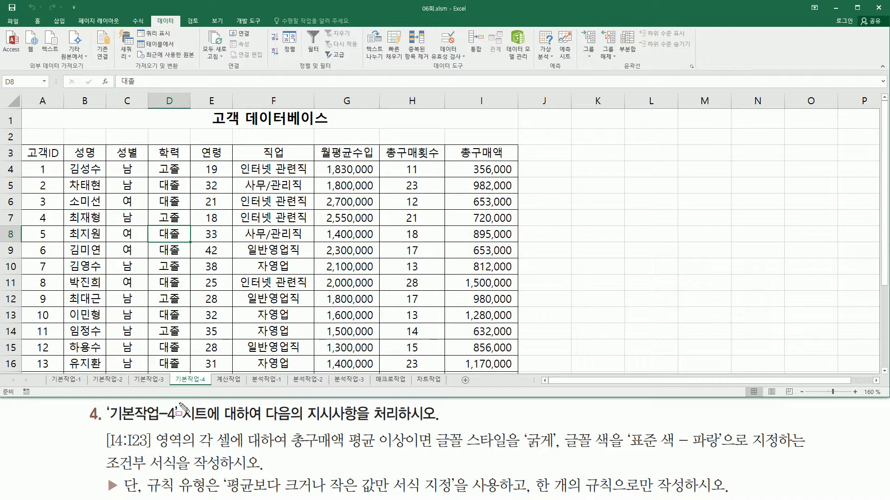
# Review the 기본작업-4 task instructions and the 총구매액 column they refer to, noting the range, condition, font formatting and rule type.
pyautogui.moveTo(107, 423); pyautogui.dragTo(177, 423)
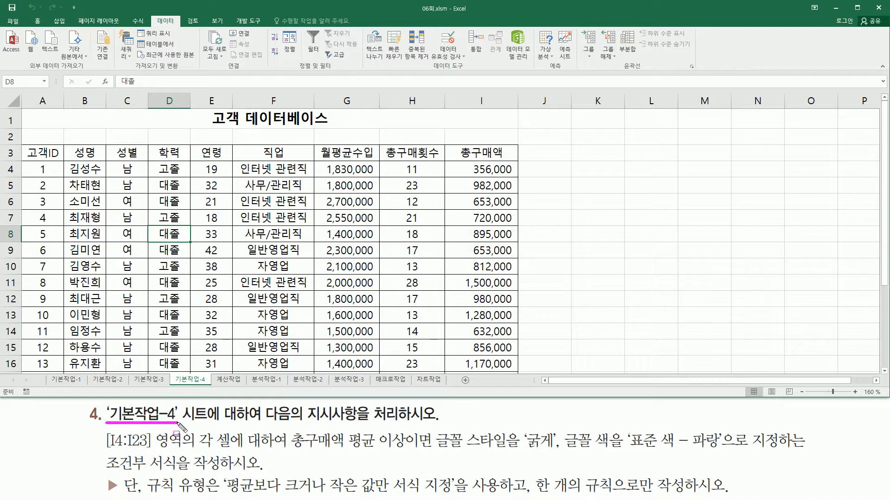
pyautogui.moveTo(263, 421); pyautogui.dragTo(439, 422)
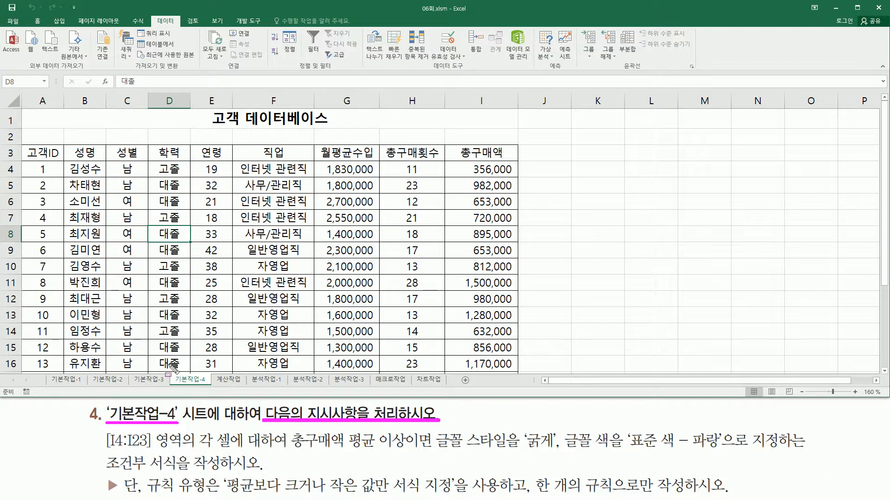
pyautogui.press('Escape')
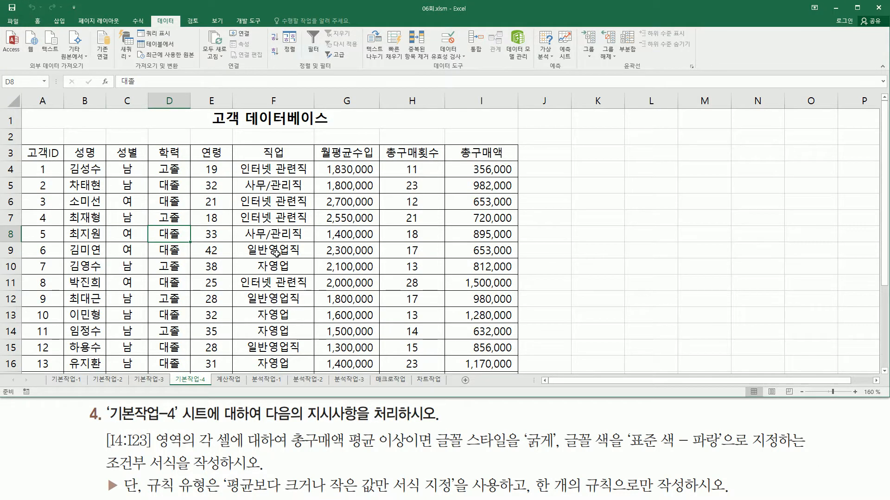
pyautogui.scroll(-3, 286, 253)
pyautogui.scroll(3, 204, 277)
pyautogui.hotkey('ctrl', 'shift', 'd')
pyautogui.moveTo(103, 431)
pyautogui.mouseDown()
pyautogui.moveTo(142, 448)
pyautogui.moveTo(183, 451)
pyautogui.mouseUp()
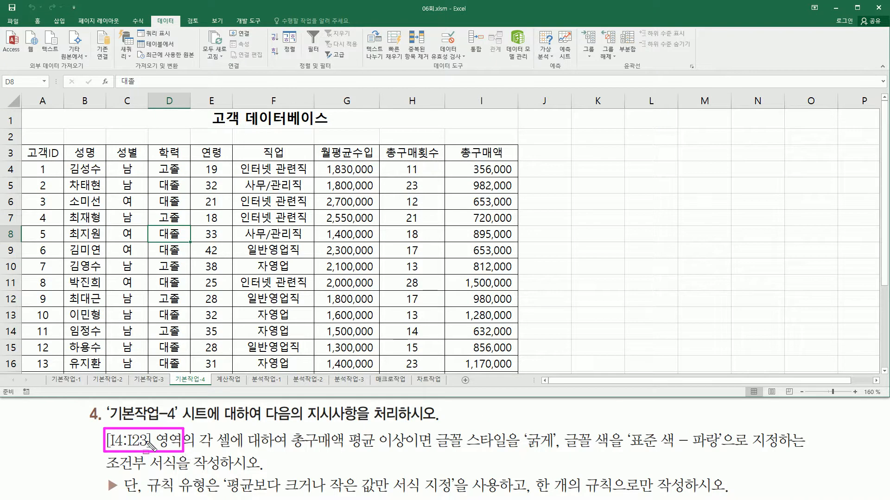
pyautogui.moveTo(463, 162); pyautogui.dragTo(510, 374)
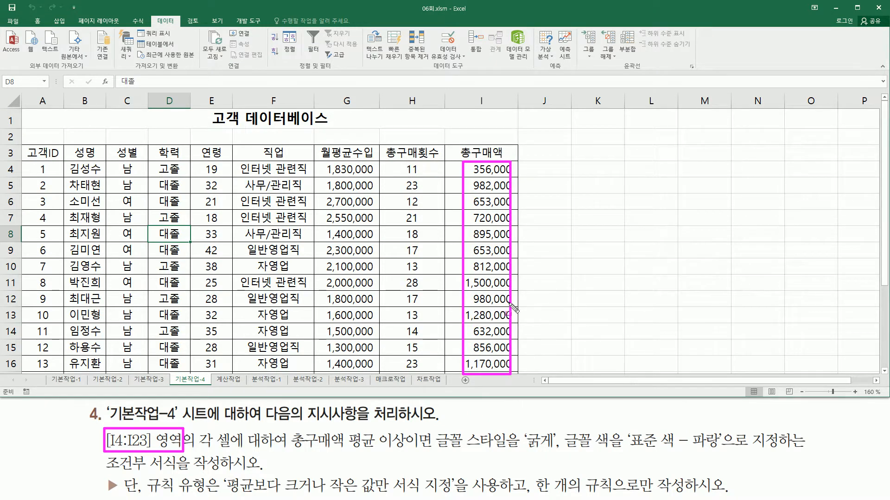
pyautogui.moveTo(196, 449)
pyautogui.mouseDown()
pyautogui.moveTo(434, 462)
pyautogui.moveTo(731, 454)
pyautogui.mouseUp()
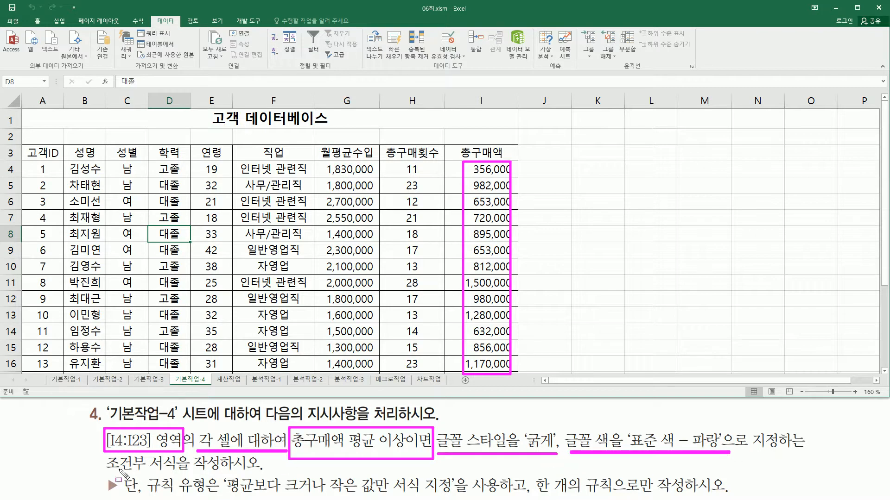
pyautogui.moveTo(109, 474); pyautogui.dragTo(227, 473)
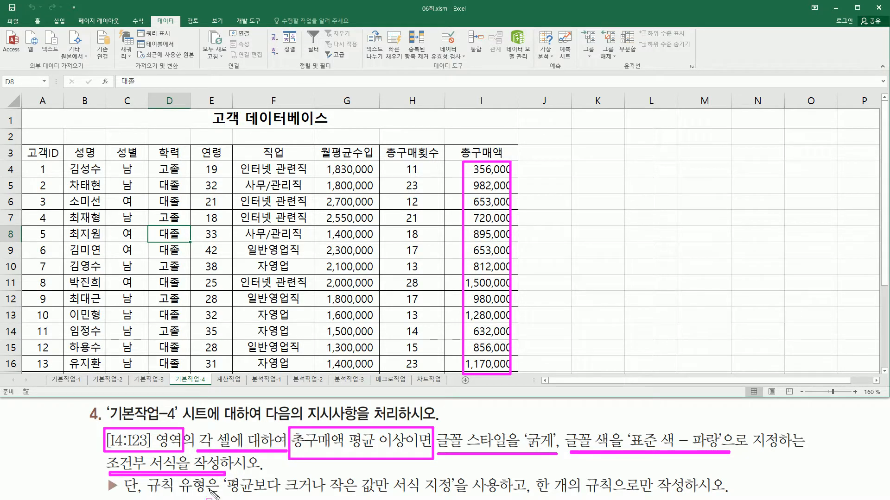
pyautogui.moveTo(248, 495); pyautogui.dragTo(460, 494)
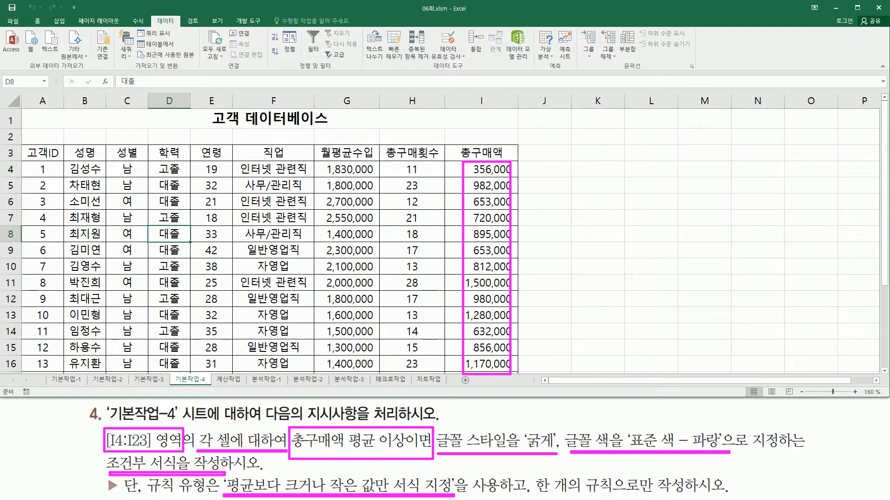
pyautogui.press('Escape')
# Create a new conditional formatting rule for the 총구매액 values in I4:I23.
pyautogui.click(475, 168)
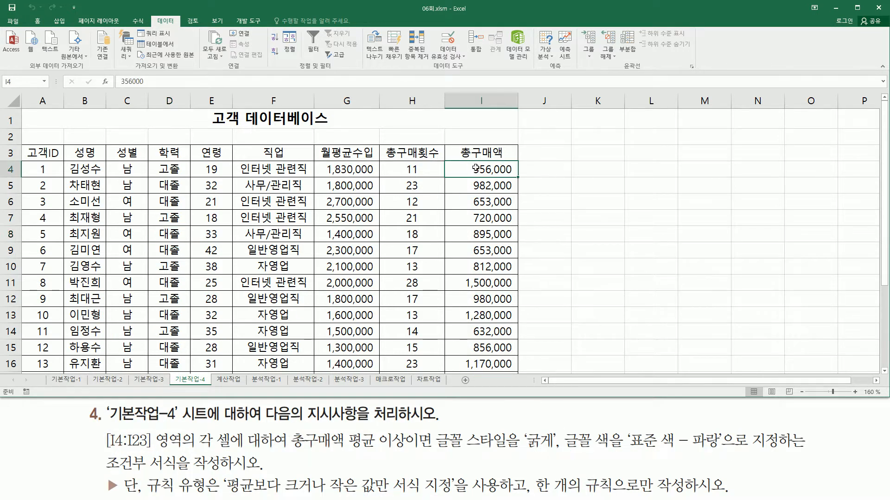
pyautogui.moveTo(473, 168); pyautogui.dragTo(476, 342)
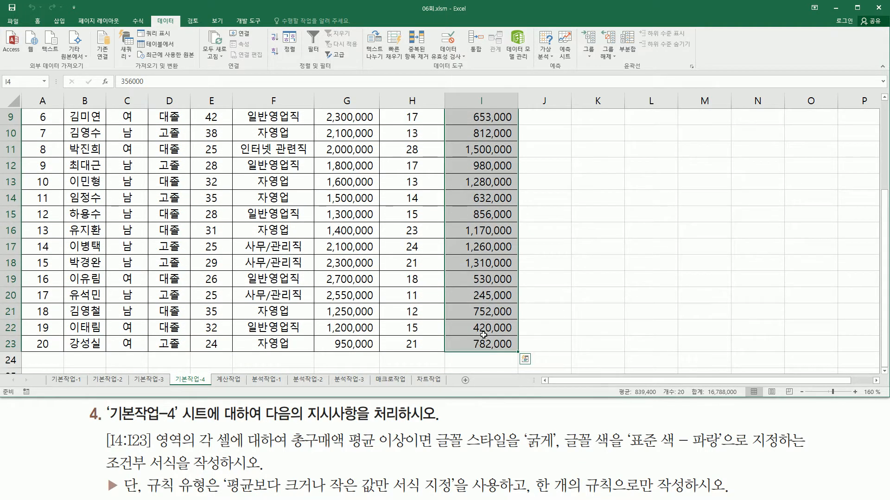
pyautogui.scroll(3, 483, 335)
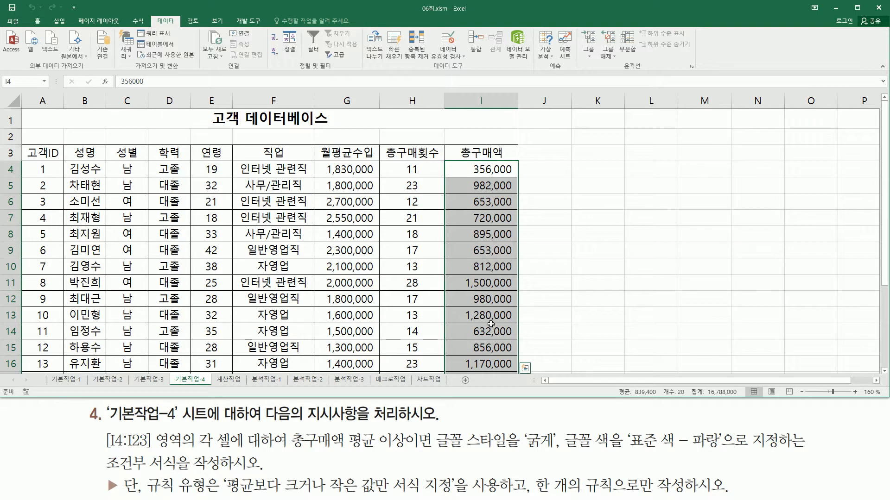
pyautogui.click(39, 21)
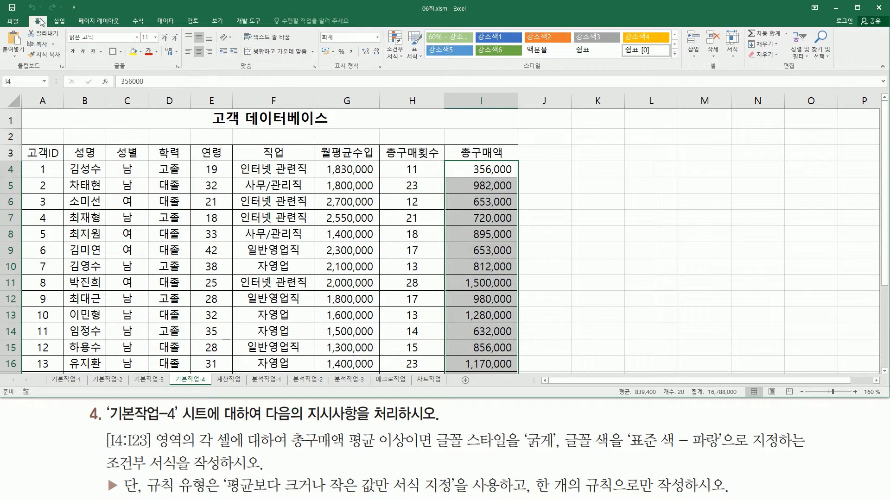
pyautogui.click(396, 56)
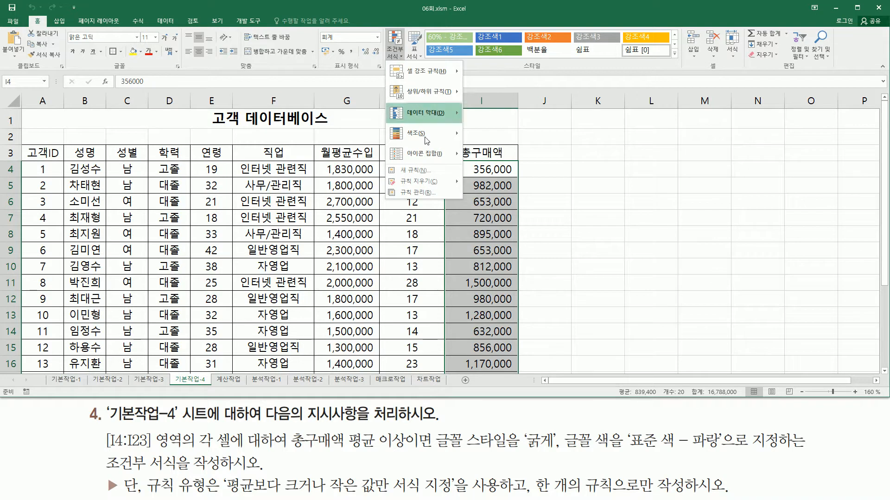
pyautogui.click(418, 170)
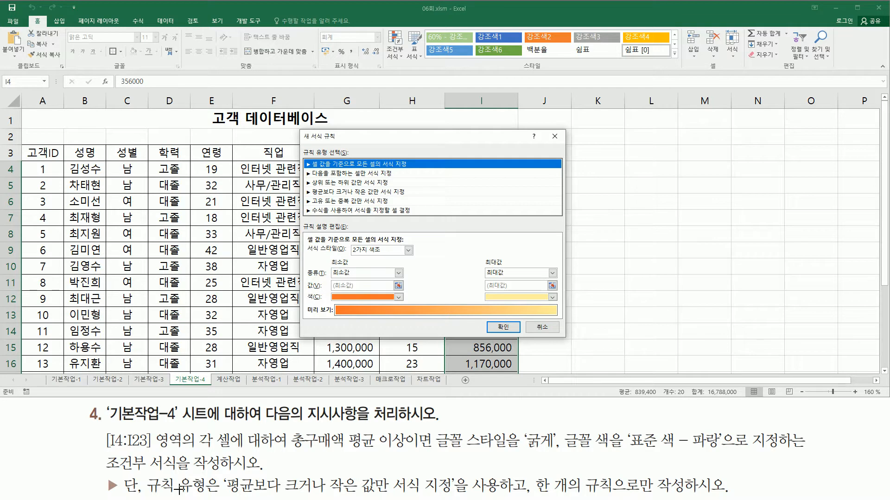
# Set the rule type to 평균보다 크거나 작은 값만 서식 지정 with the condition 이상 for the selected range's average.
pyautogui.moveTo(142, 471)
pyautogui.mouseDown()
pyautogui.moveTo(160, 490)
pyautogui.moveTo(206, 495)
pyautogui.mouseUp()
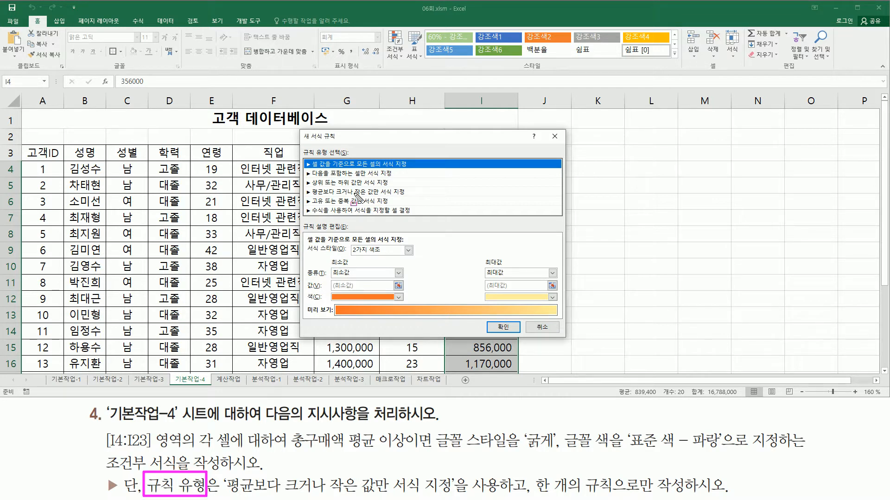
pyautogui.moveTo(307, 188); pyautogui.dragTo(408, 198)
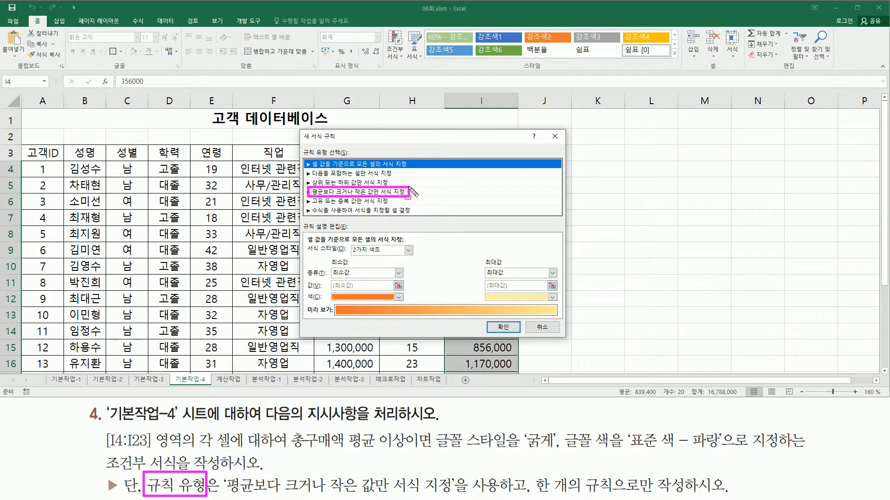
pyautogui.click(377, 192)
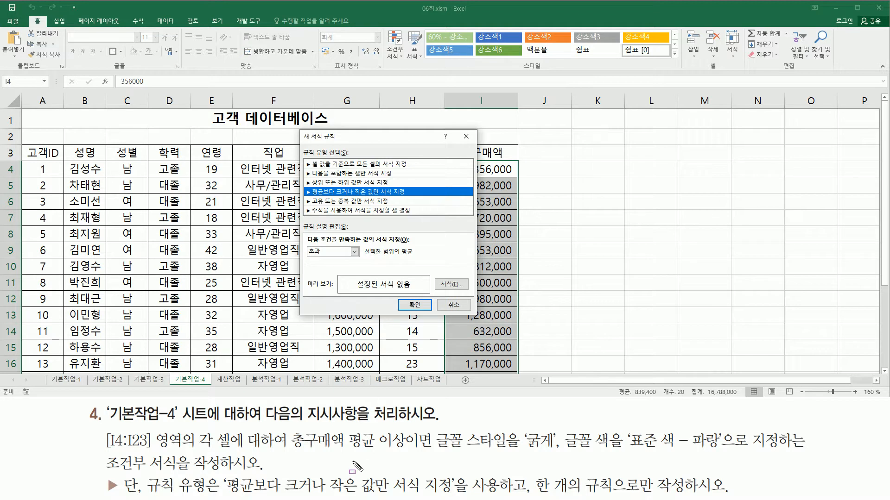
pyautogui.moveTo(347, 436)
pyautogui.mouseDown()
pyautogui.moveTo(420, 454)
pyautogui.moveTo(411, 454)
pyautogui.moveTo(704, 455)
pyautogui.moveTo(730, 448)
pyautogui.moveTo(725, 429)
pyautogui.mouseUp()
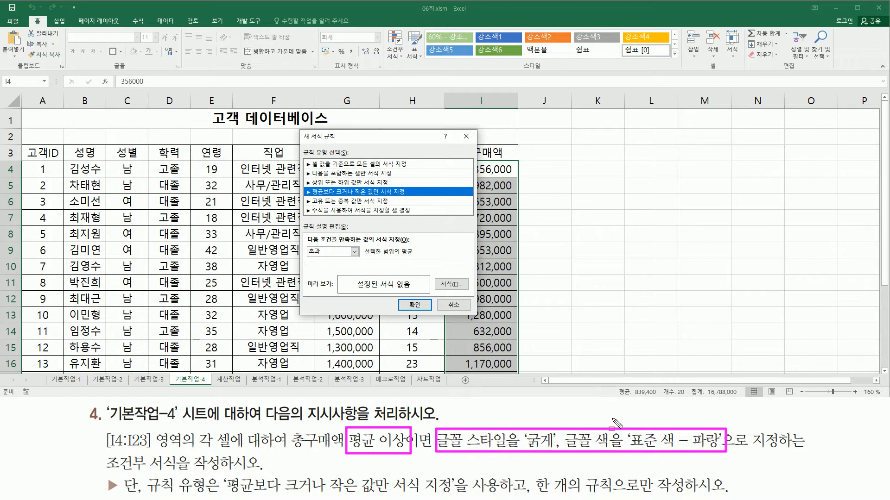
pyautogui.moveTo(301, 272); pyautogui.dragTo(337, 257)
pyautogui.press('Escape')
pyautogui.click(354, 252)
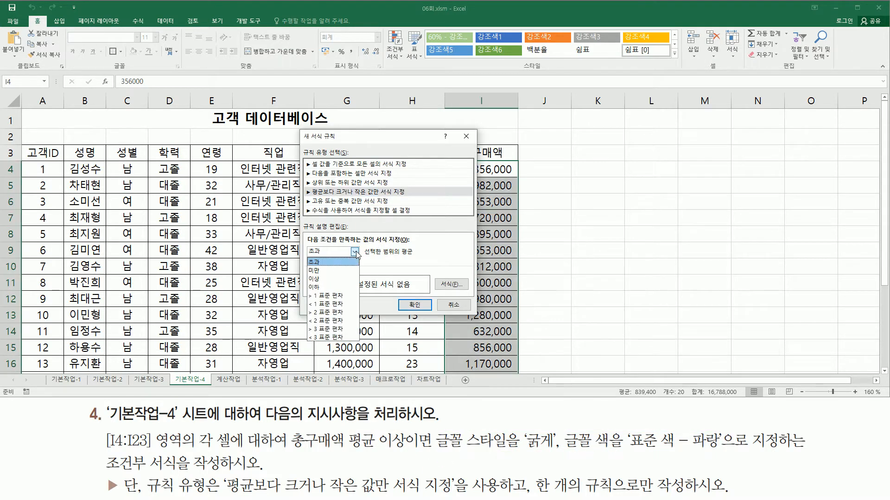
pyautogui.click(340, 280)
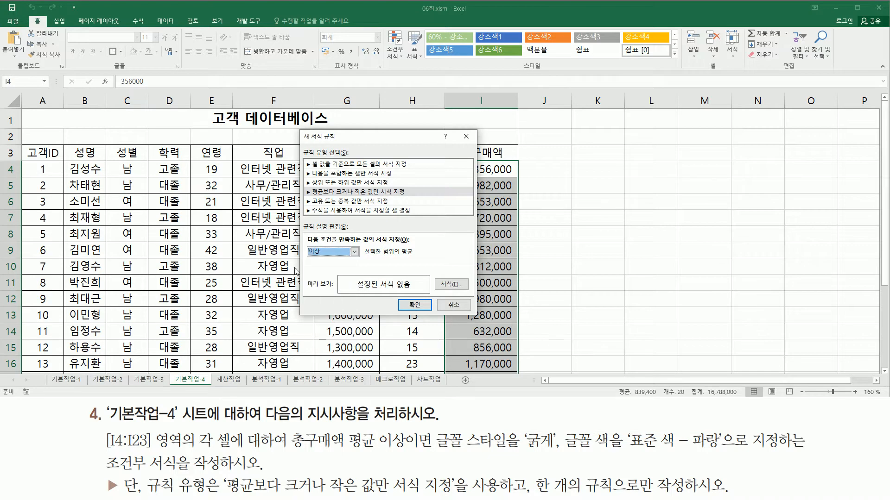
# Set the rule's cell format to font style 굵게 and the standard font color 파랑.
pyautogui.moveTo(434, 273); pyautogui.dragTo(473, 294)
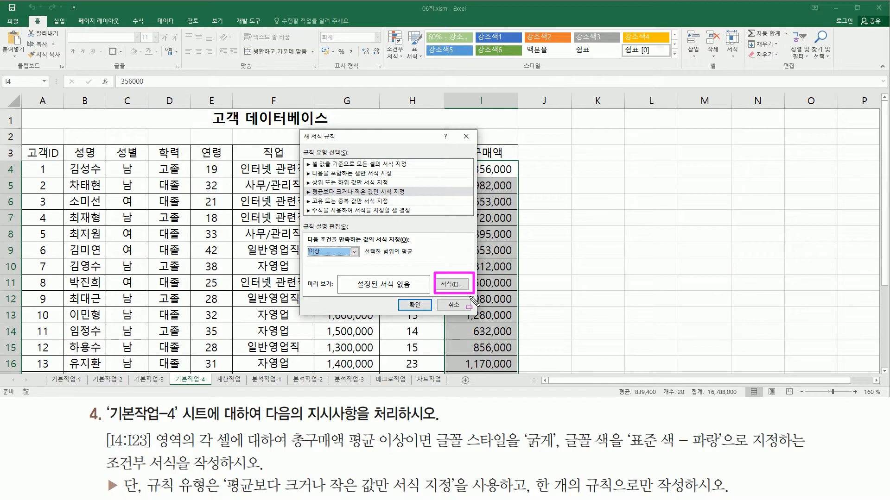
pyautogui.press('Escape')
pyautogui.click(449, 290)
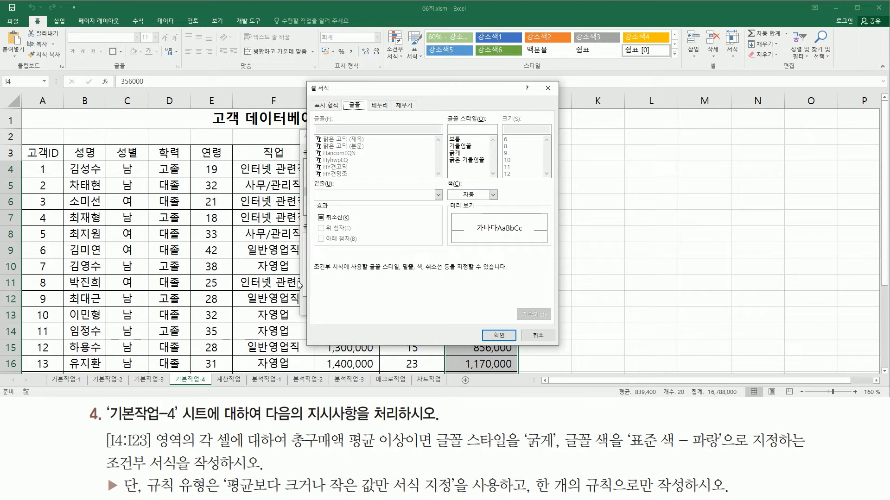
pyautogui.click(459, 154)
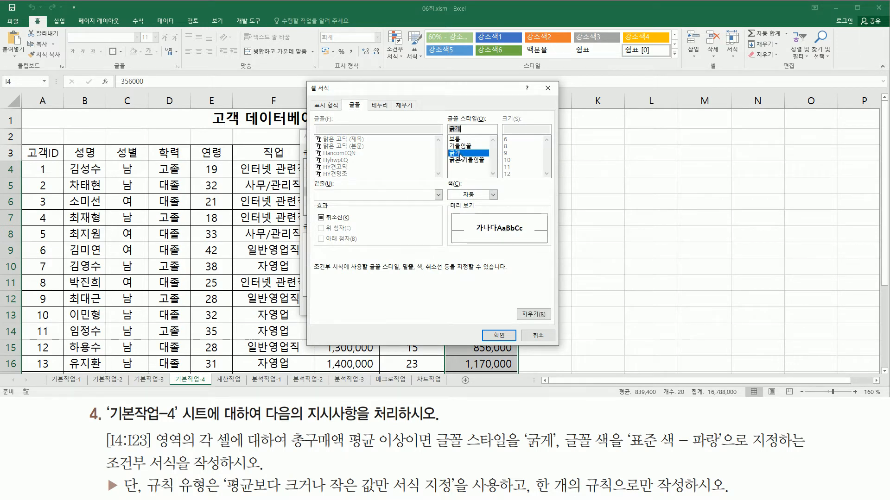
pyautogui.click(467, 196)
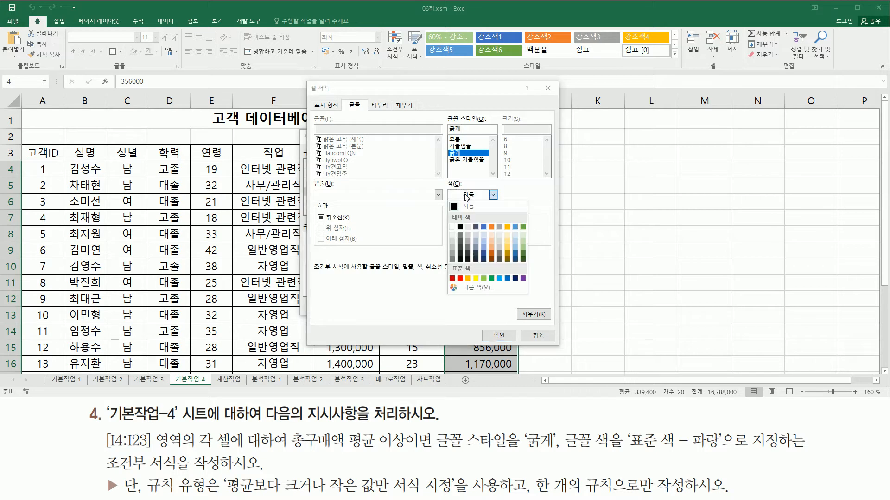
pyautogui.click(508, 278)
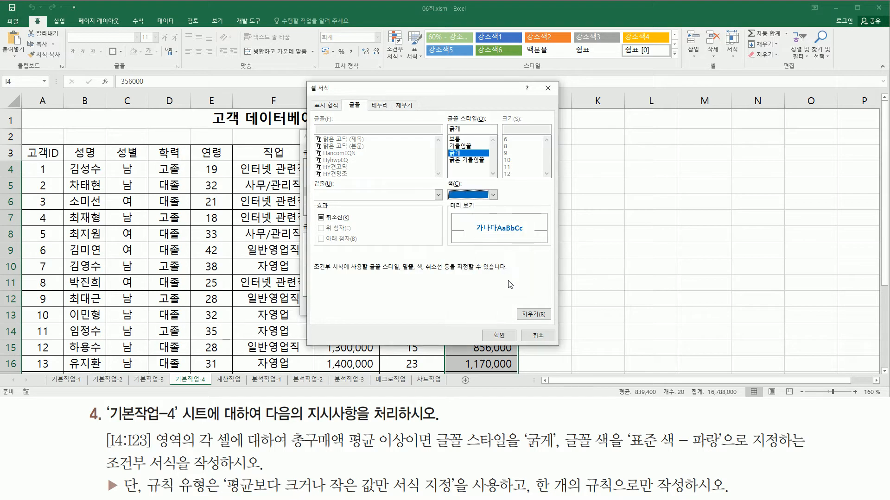
pyautogui.click(497, 339)
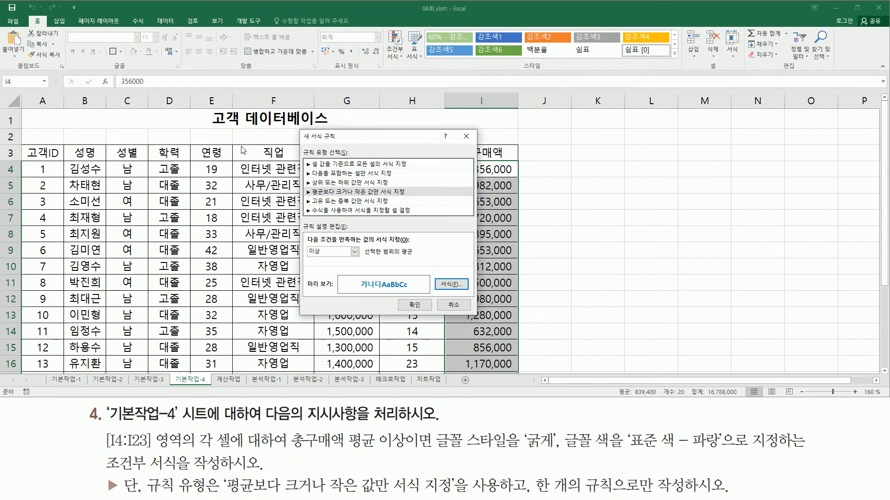
# Apply the new formatting rule to I4:I23, check the 총구매액 column down to its last row, and deselect the range.
pyautogui.click(413, 304)
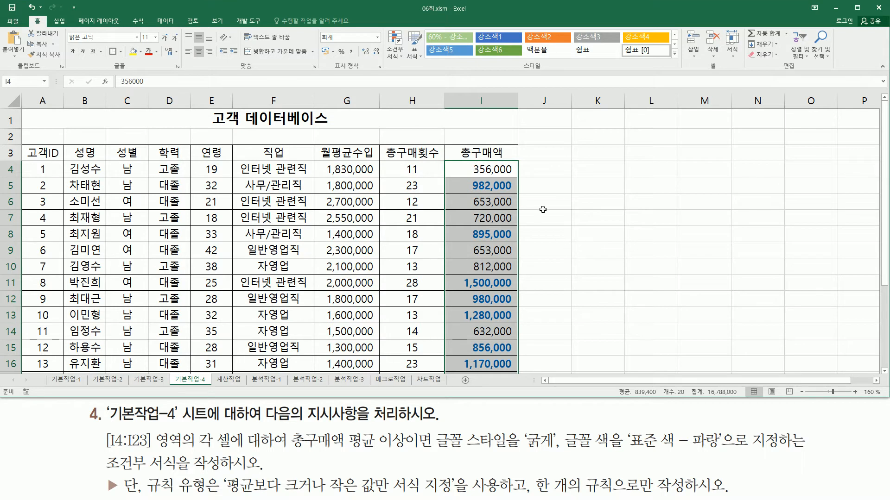
pyautogui.scroll(-3, 532, 231)
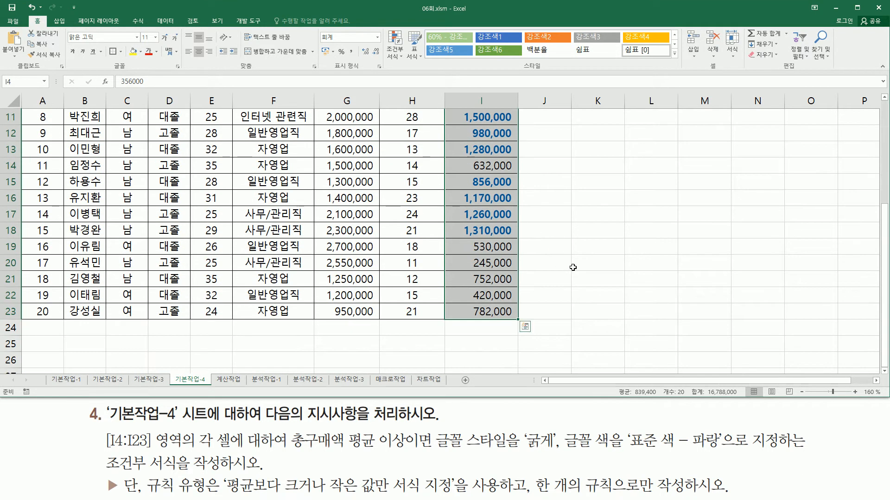
pyautogui.scroll(3, 573, 266)
pyautogui.scroll(1, 573, 266)
pyautogui.click(572, 266)
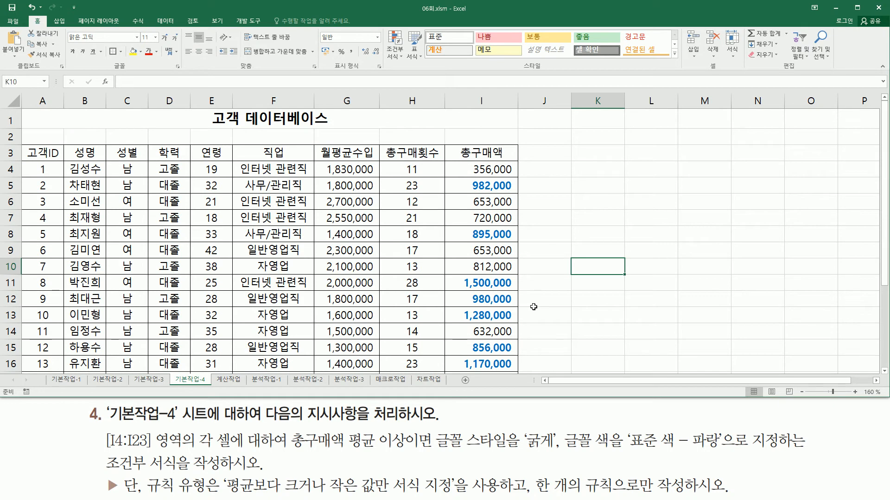